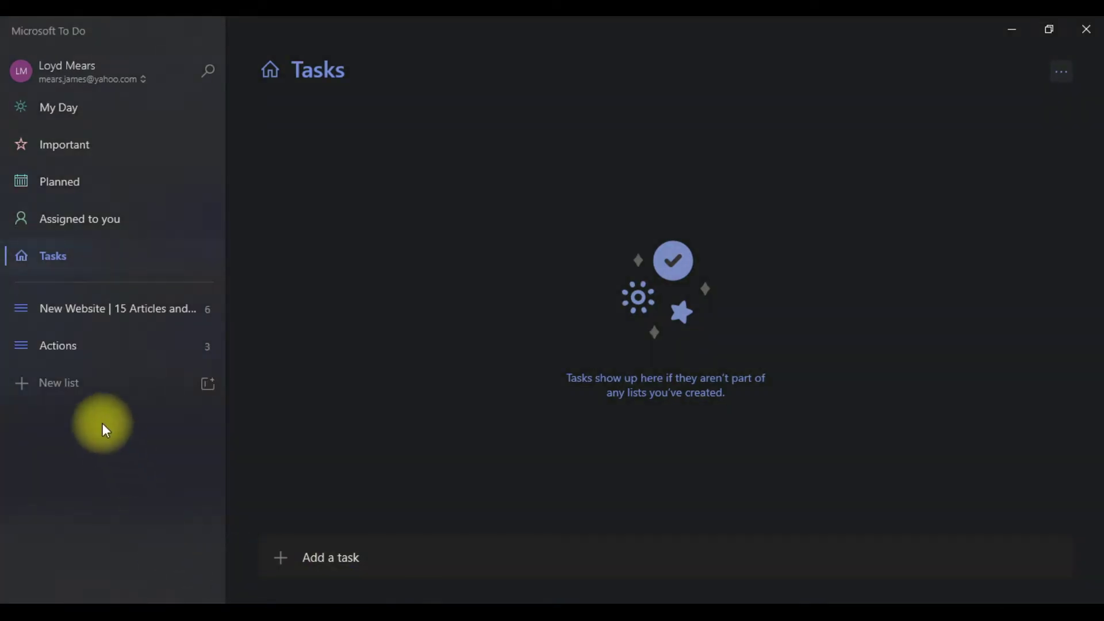
Create a new list and name it 'GOAL NAME'
{"action": "left_click", "coordinate": [75, 384]}
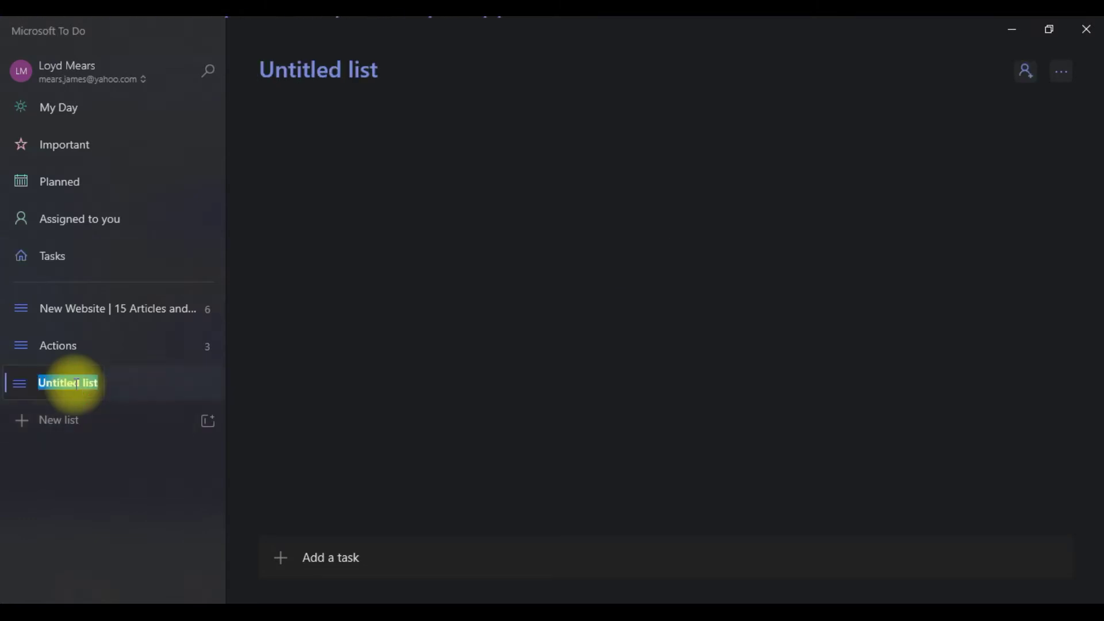
{"action": "type", "text": "GOAL NAME"}
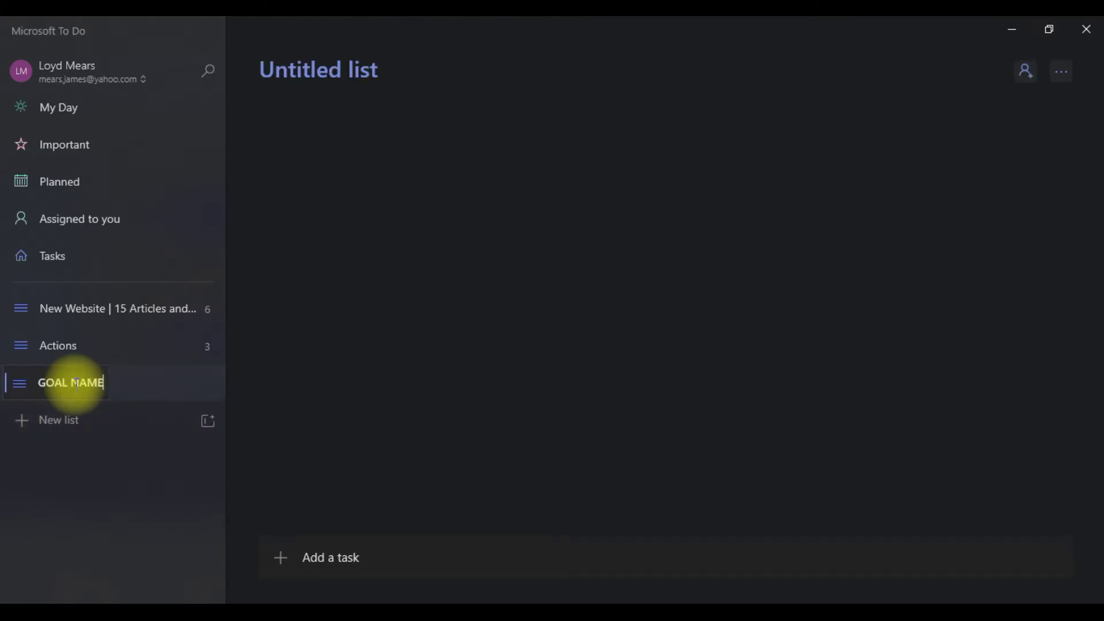
{"action": "key", "text": "Tab"}
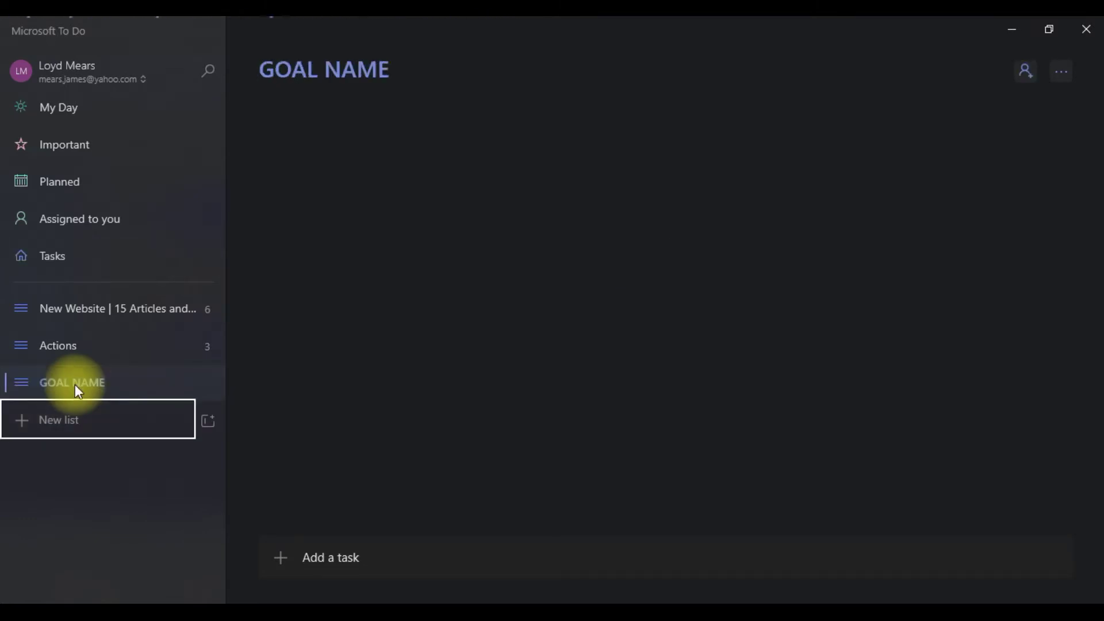
Add tasks 'TASK A' and 'TASK B' to GOAL NAME, then drag TASK A above TASK B
{"action": "left_click", "coordinate": [314, 561]}
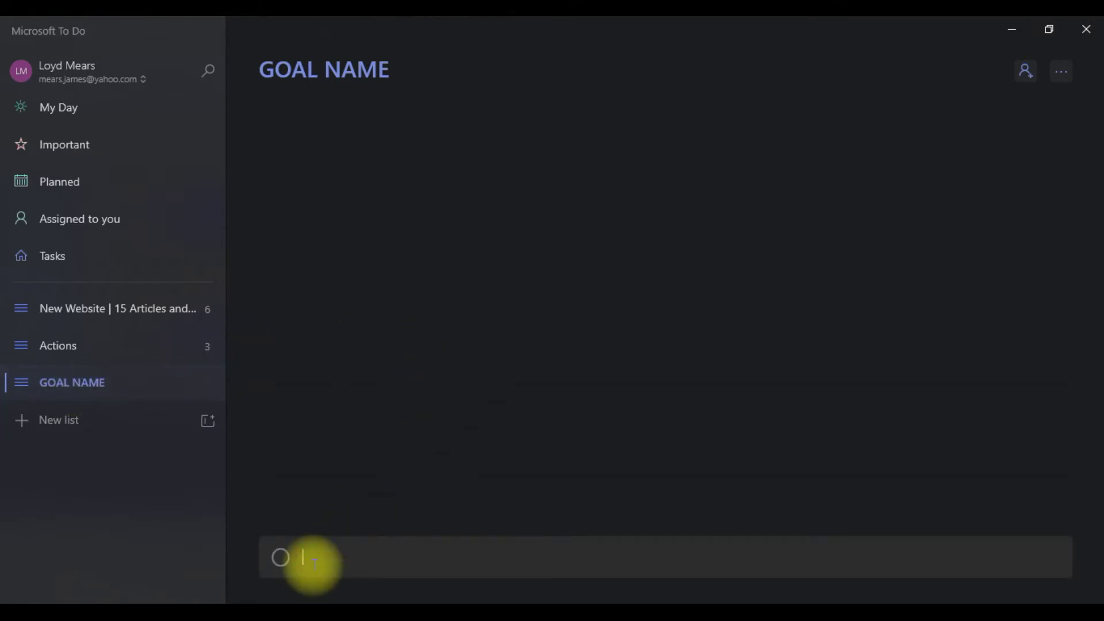
{"action": "type", "text": "TASK A"}
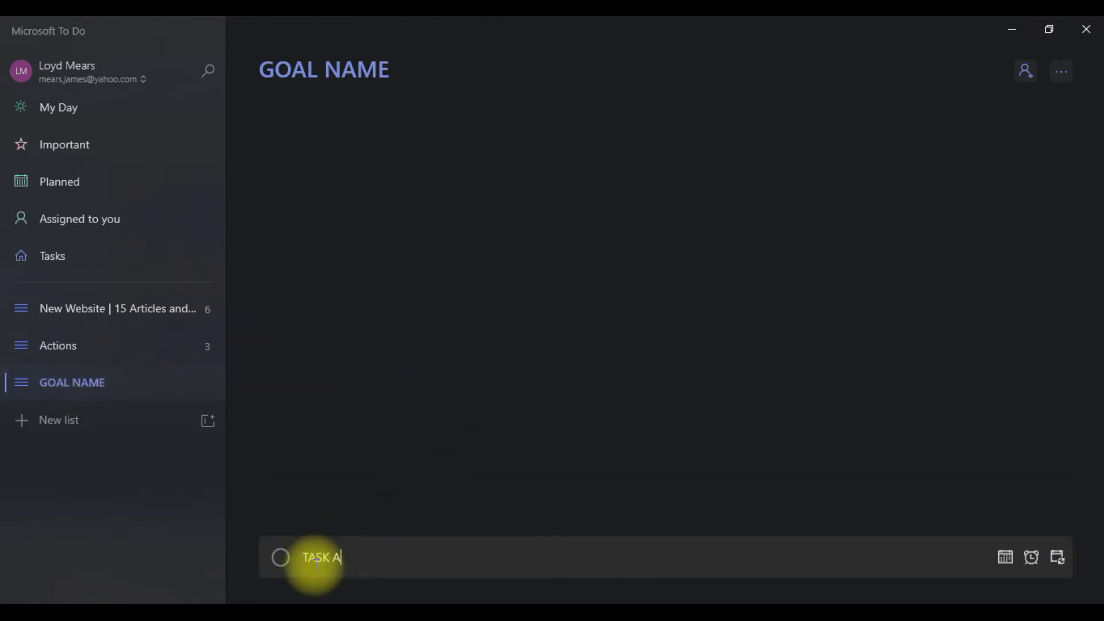
{"action": "key", "text": "Return"}
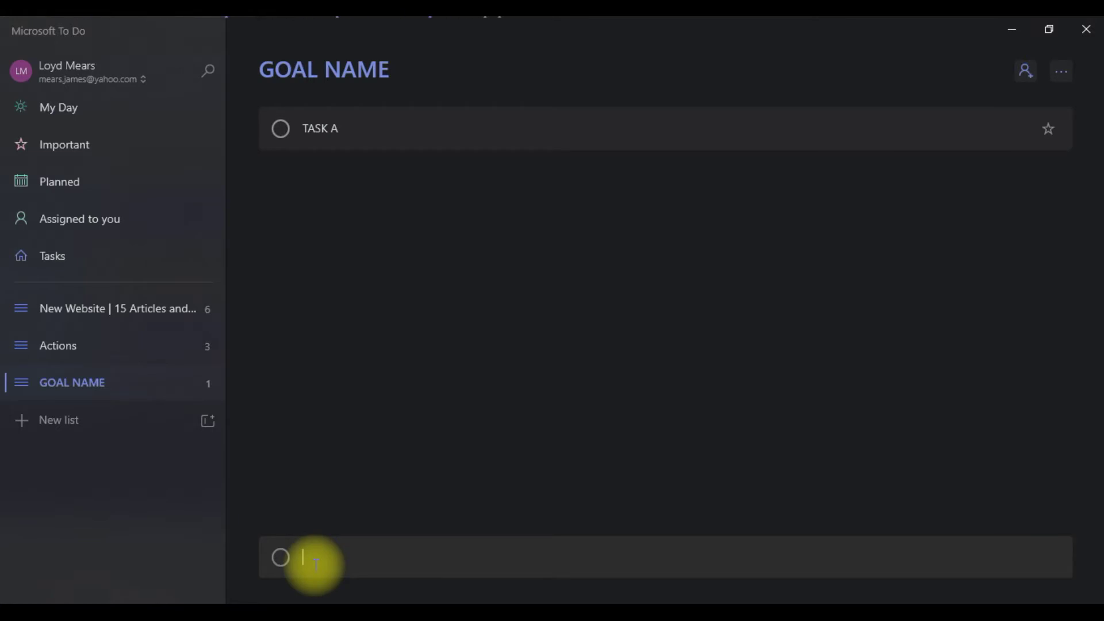
{"action": "type", "text": "TASK B"}
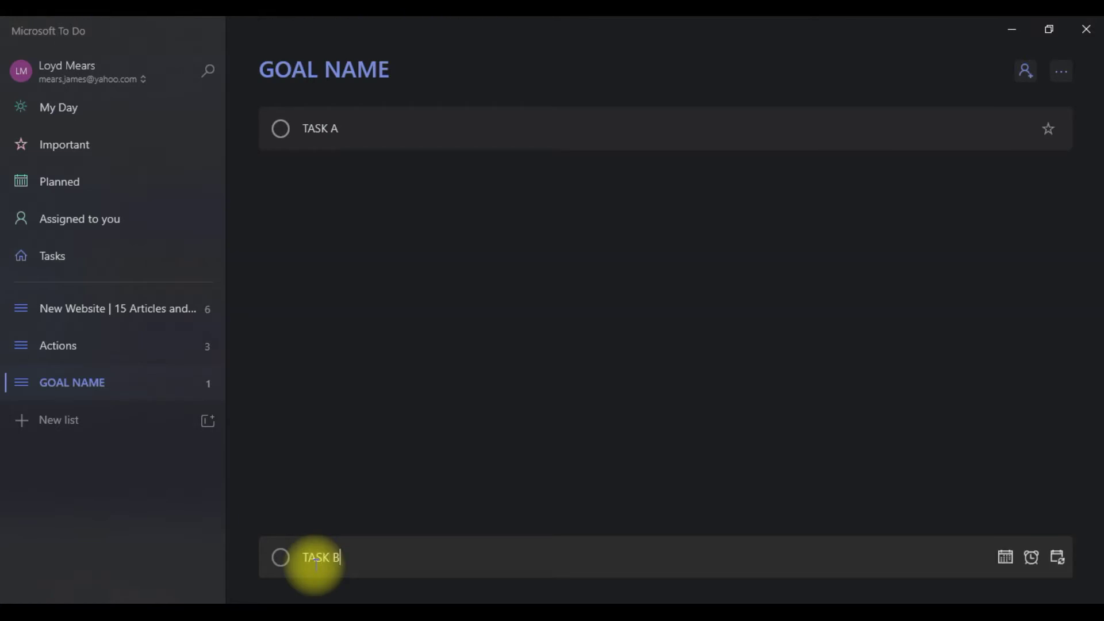
{"action": "key", "text": "Return"}
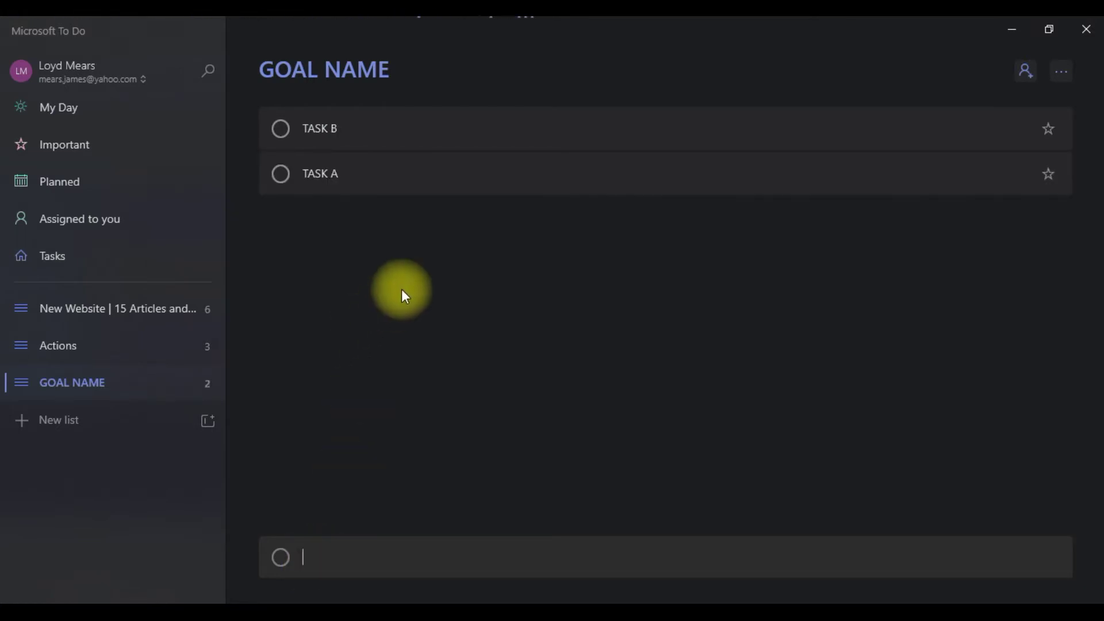
{"action": "left_click", "coordinate": [424, 182]}
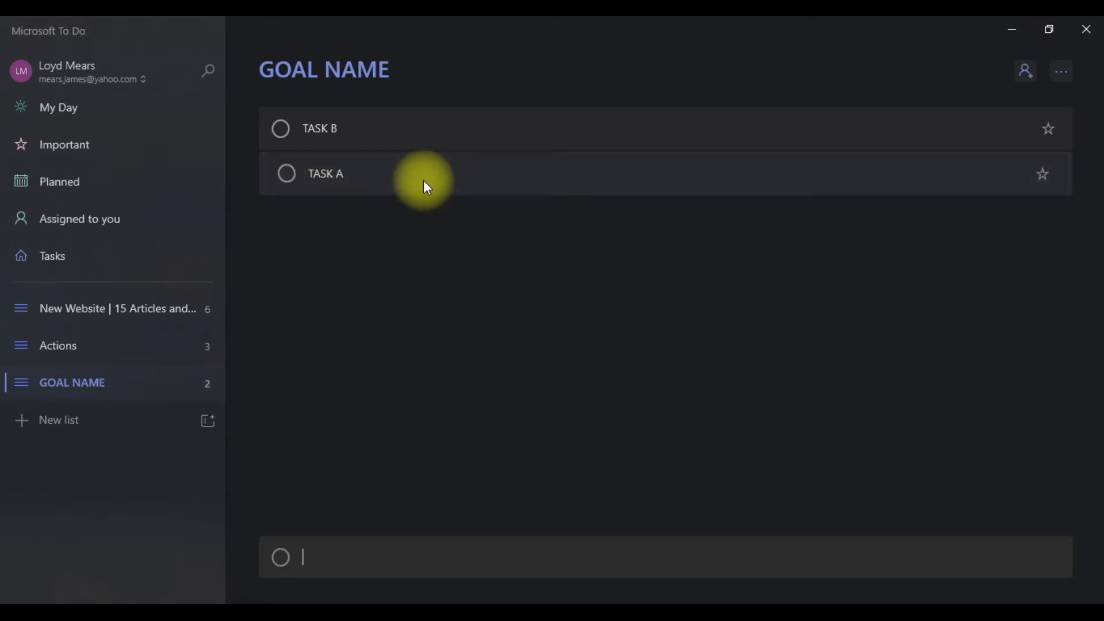
{"action": "left_click_drag", "start_coordinate": [423, 180], "coordinate": [426, 116]}
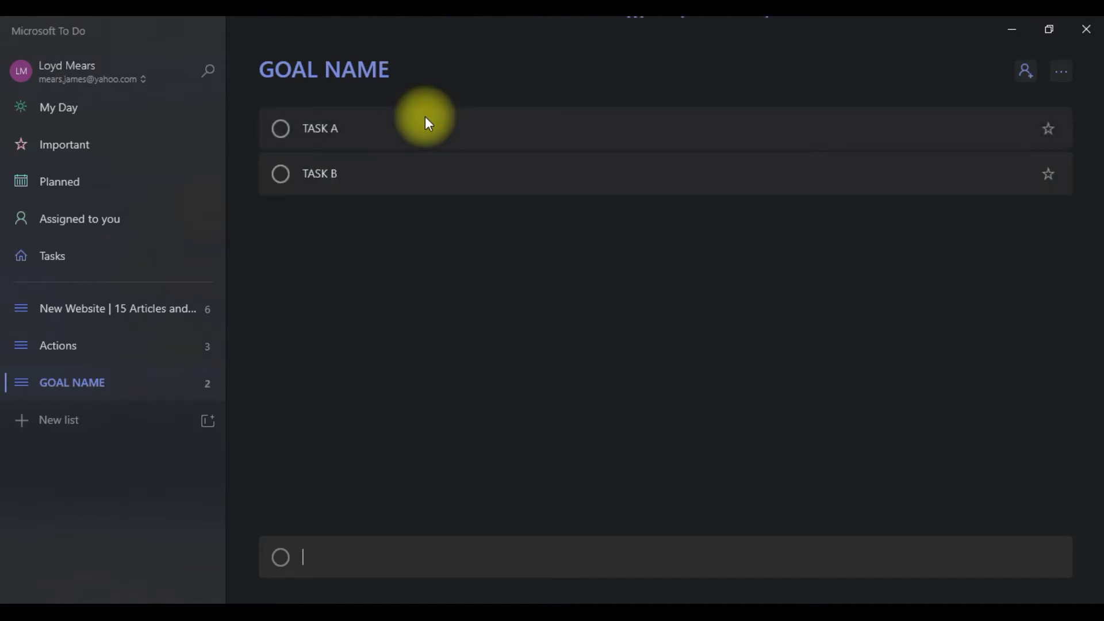
Add the steps 'Task 1' and 'Task 2' to TASK A
{"action": "left_click", "coordinate": [477, 124]}
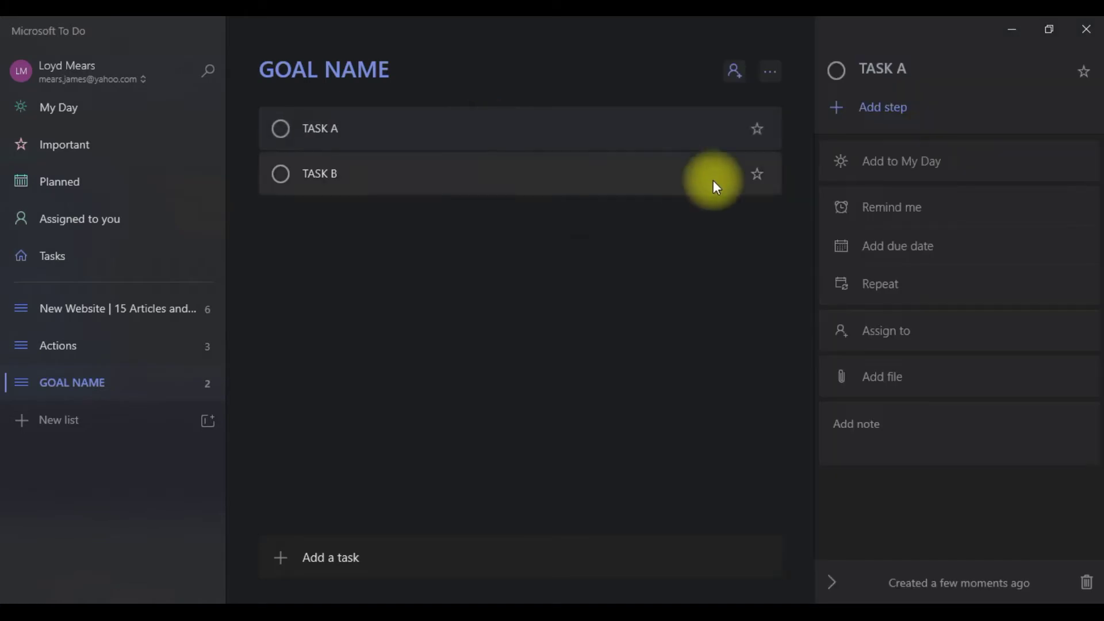
{"action": "left_click", "coordinate": [889, 108]}
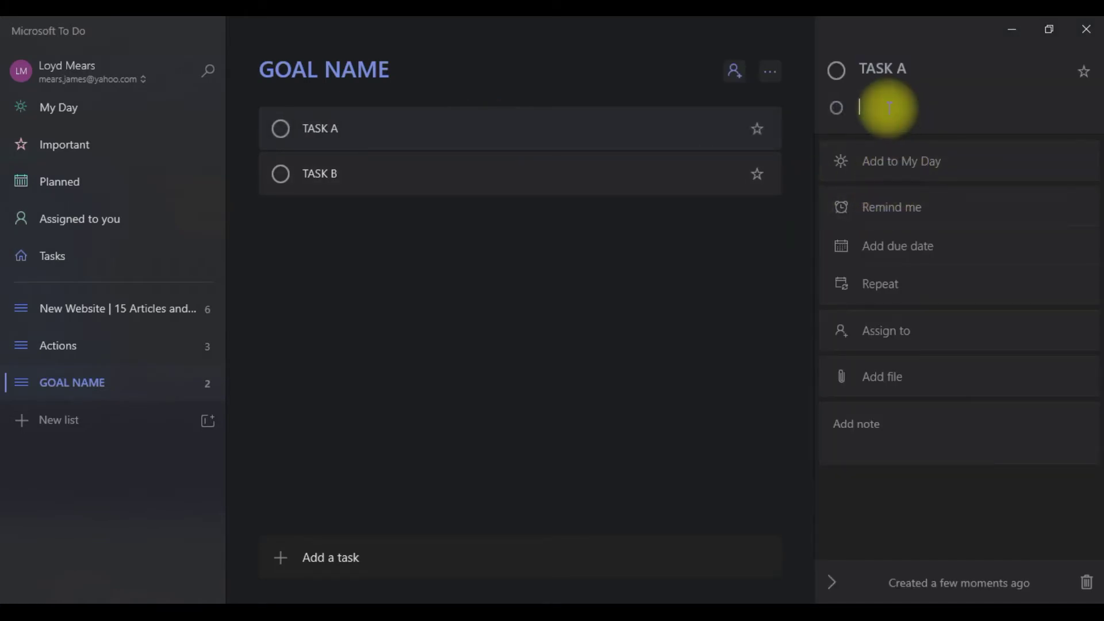
{"action": "type", "text": "Task 1"}
{"action": "key", "text": "Return"}
{"action": "type", "text": "Task"}
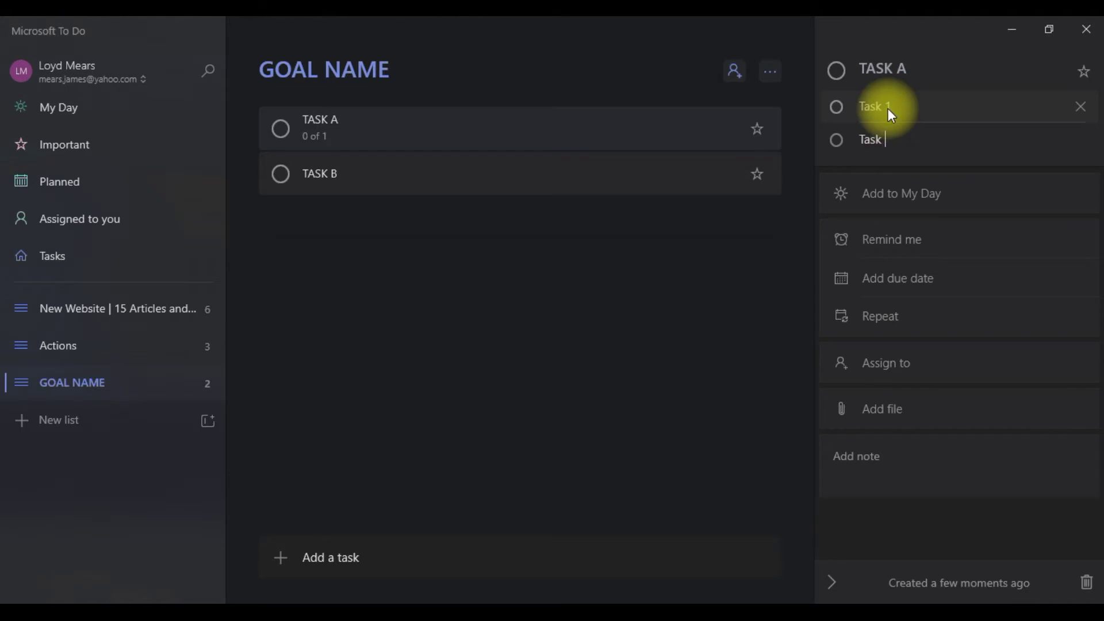
{"action": "type", "text": " 2"}
{"action": "key", "text": "Return"}
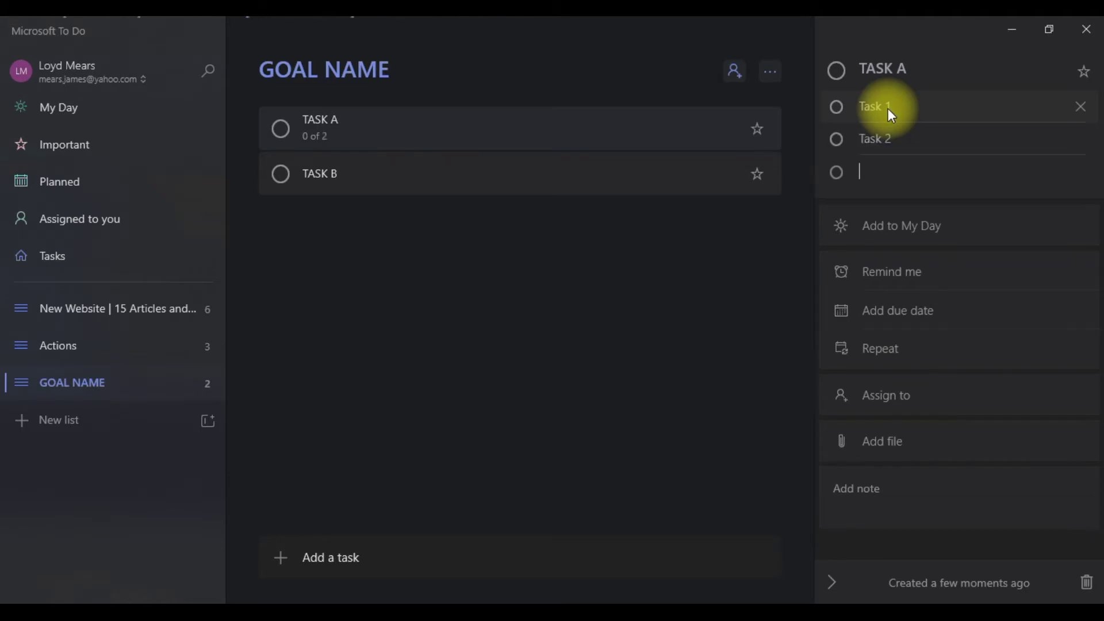
{"action": "left_click", "coordinate": [831, 586]}
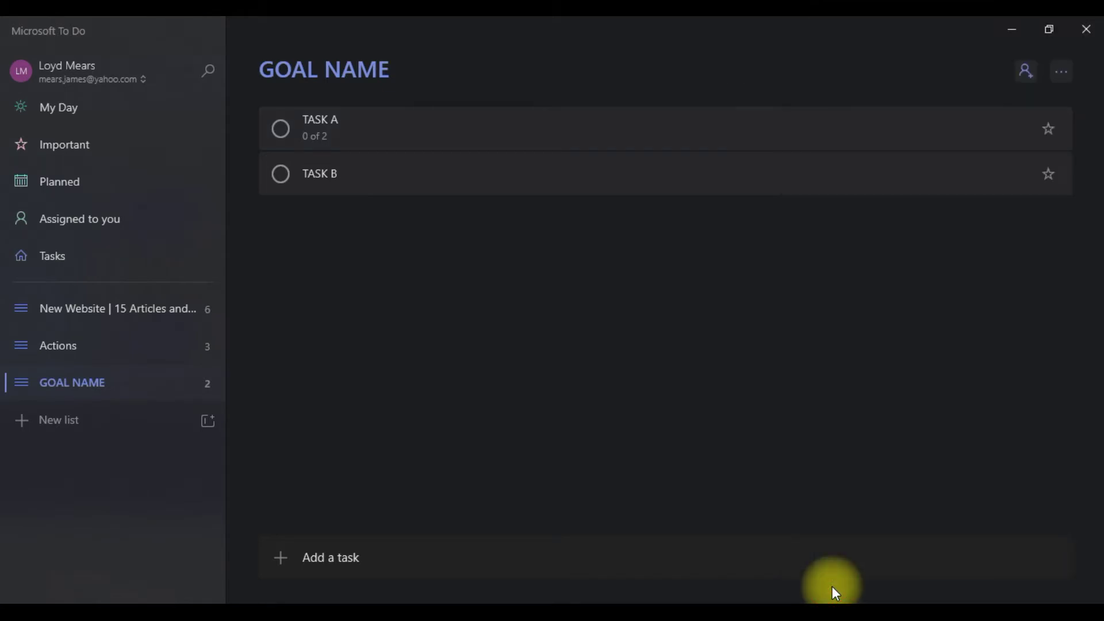
{"action": "left_click", "coordinate": [644, 120]}
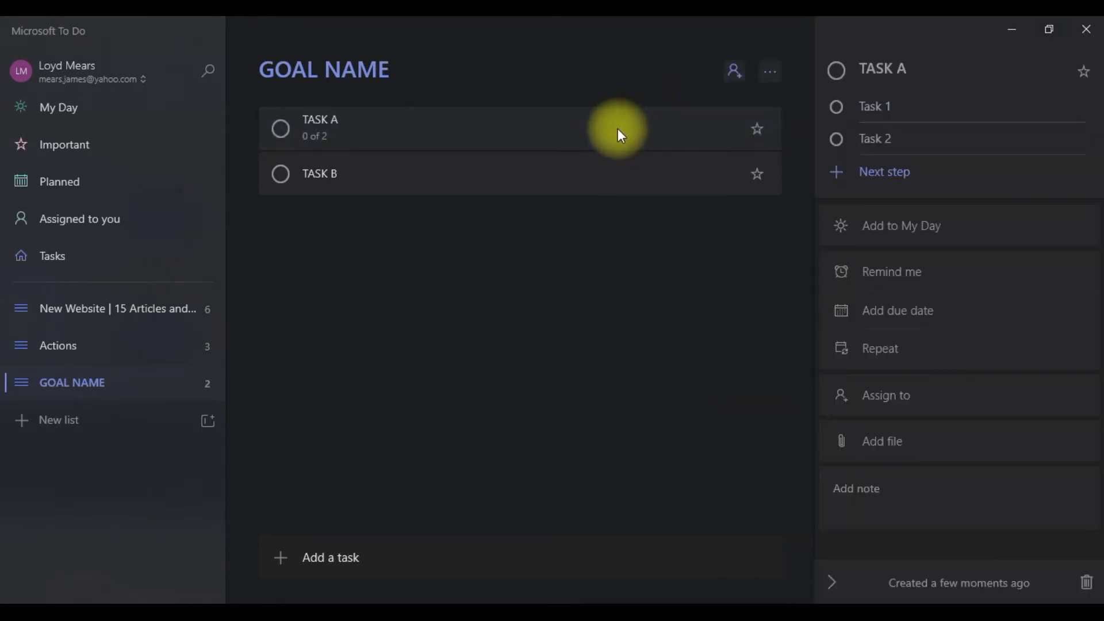
Check off TASK A's steps Task 1 and Task 2
{"action": "left_click", "coordinate": [621, 136]}
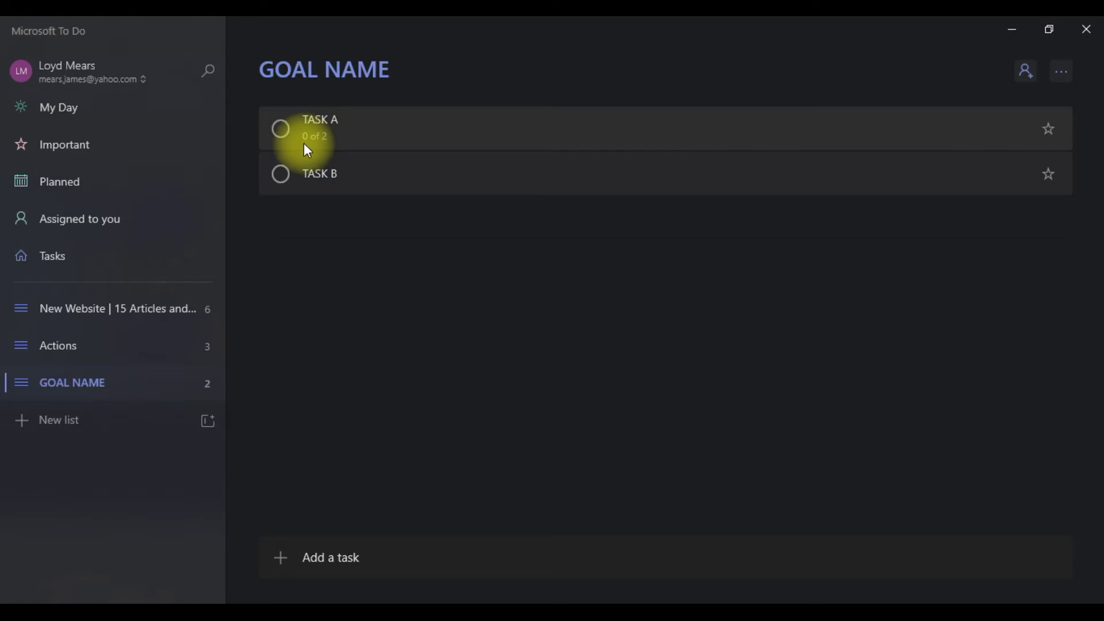
{"action": "left_click", "coordinate": [660, 137]}
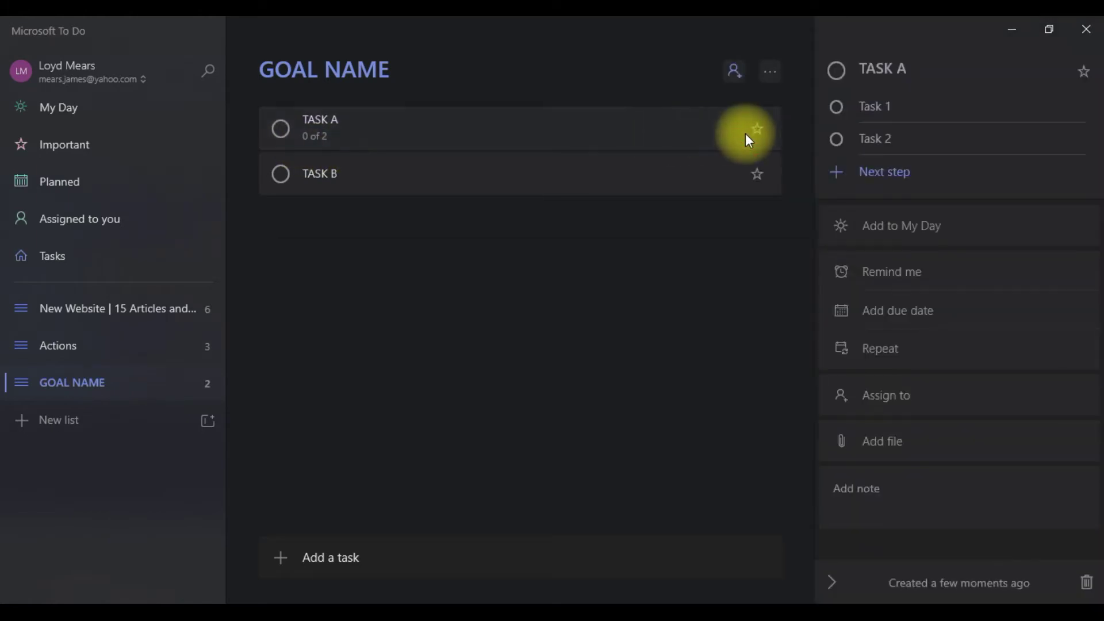
{"action": "left_click", "coordinate": [837, 108]}
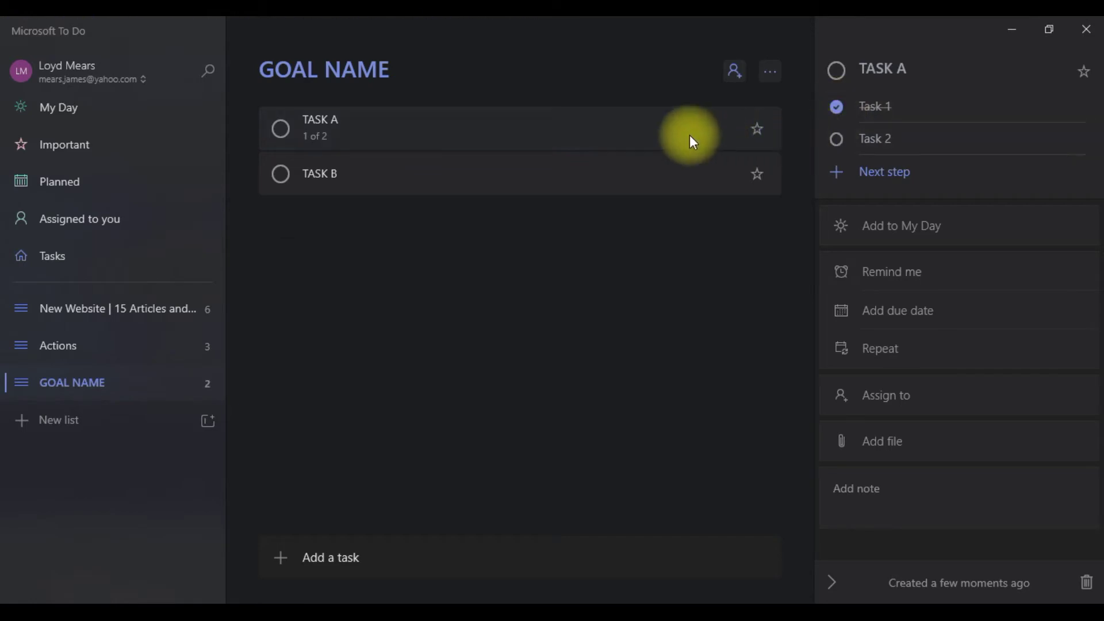
{"action": "left_click", "coordinate": [481, 136]}
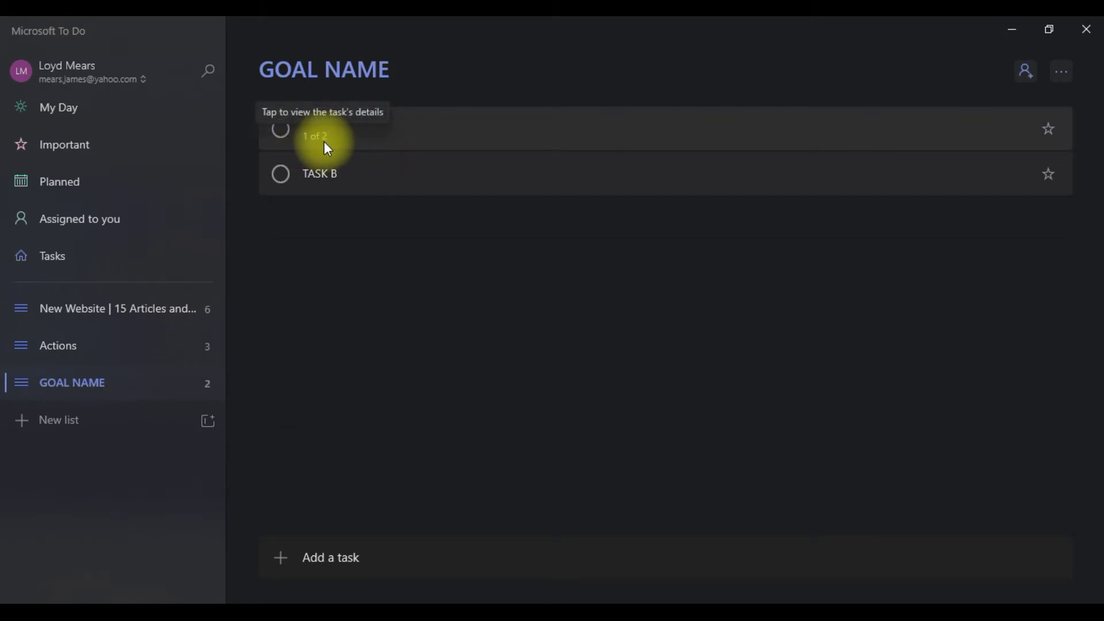
{"action": "left_click", "coordinate": [563, 144]}
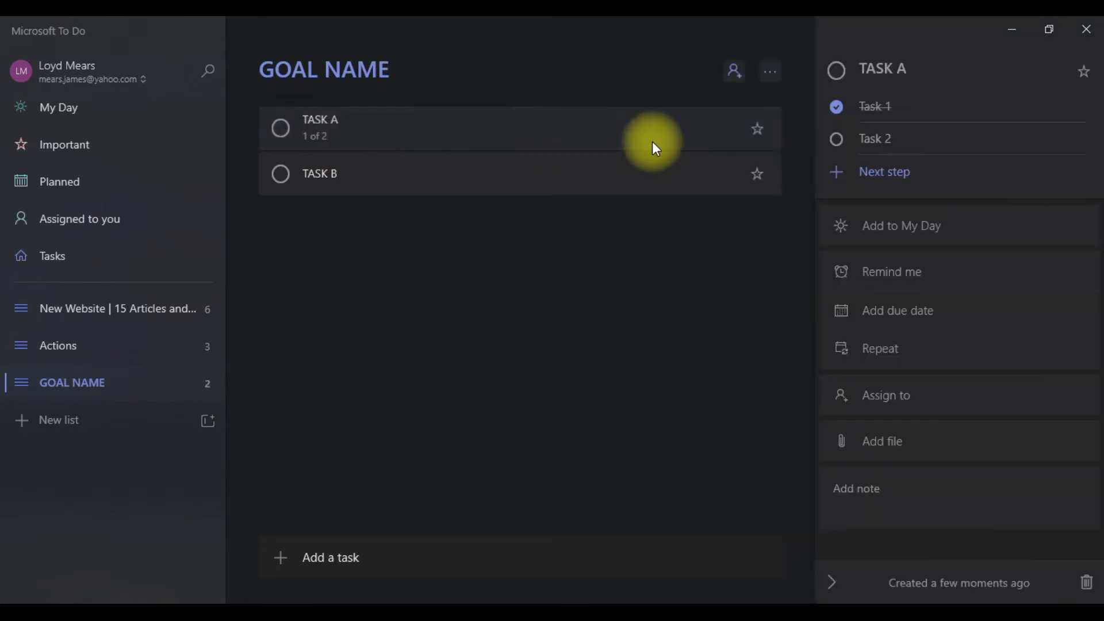
{"action": "left_click", "coordinate": [836, 141]}
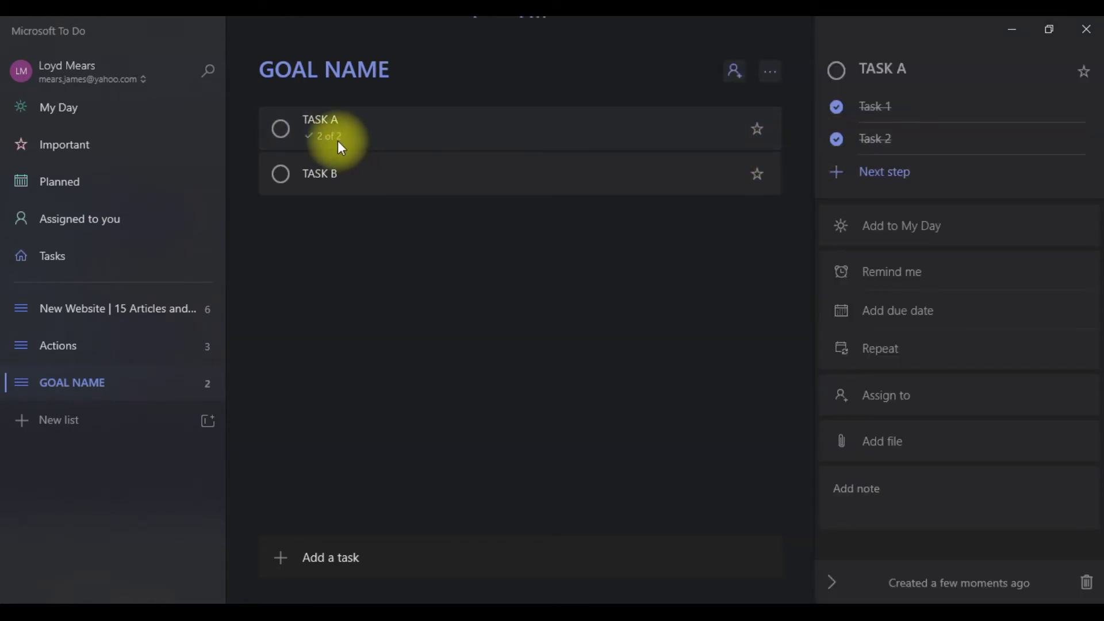
Mark TASK A as completed, then hide and reshow the Completed section
{"action": "left_click", "coordinate": [280, 128]}
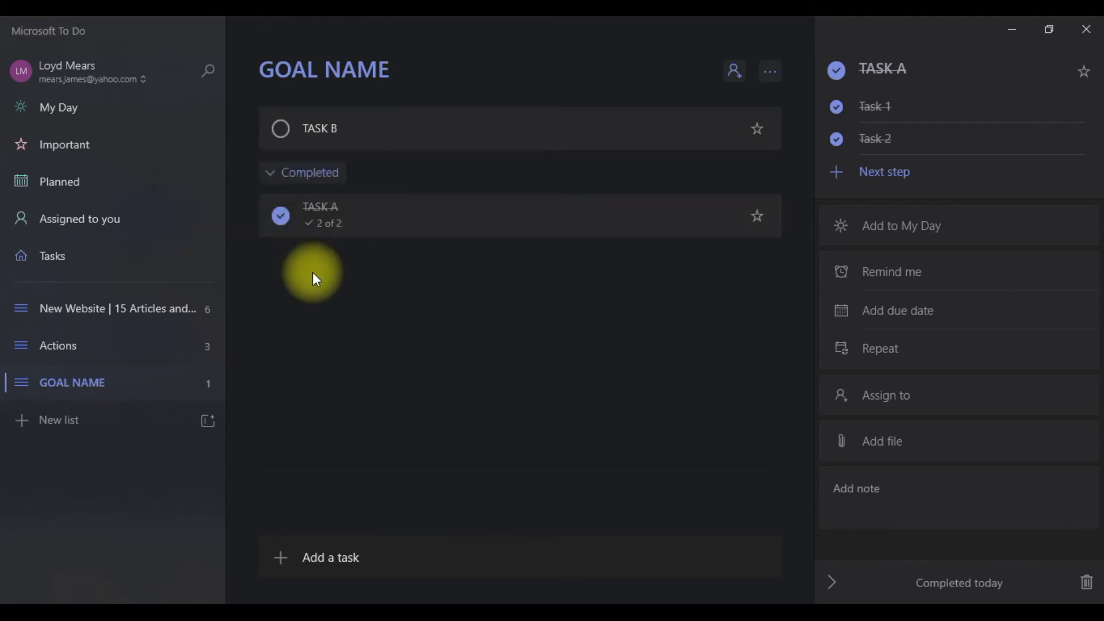
{"action": "left_click", "coordinate": [275, 173]}
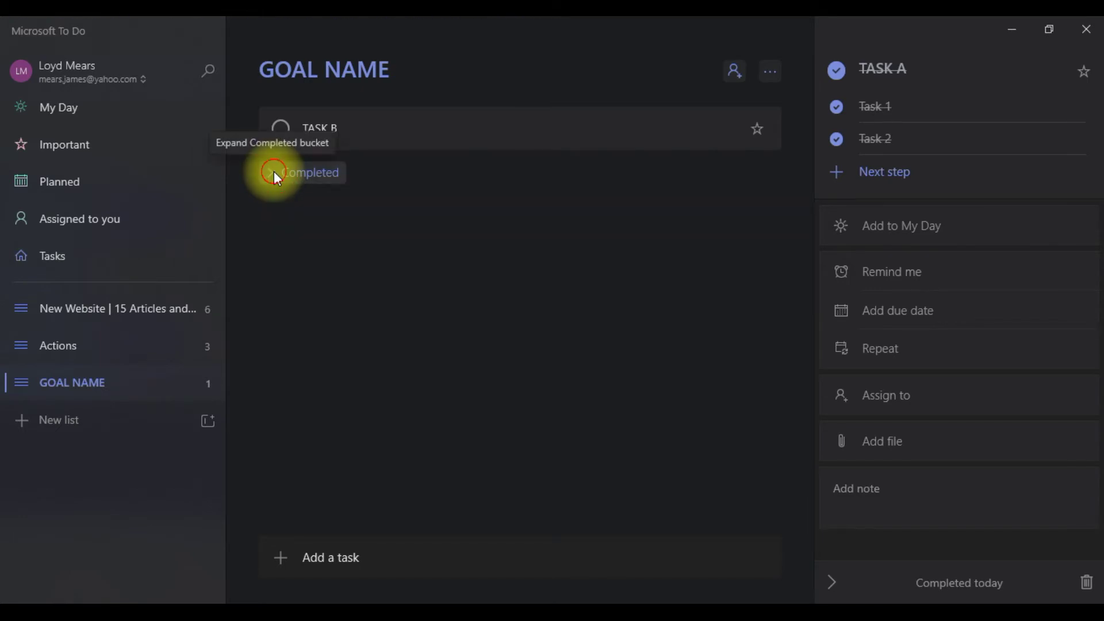
{"action": "left_click", "coordinate": [275, 173]}
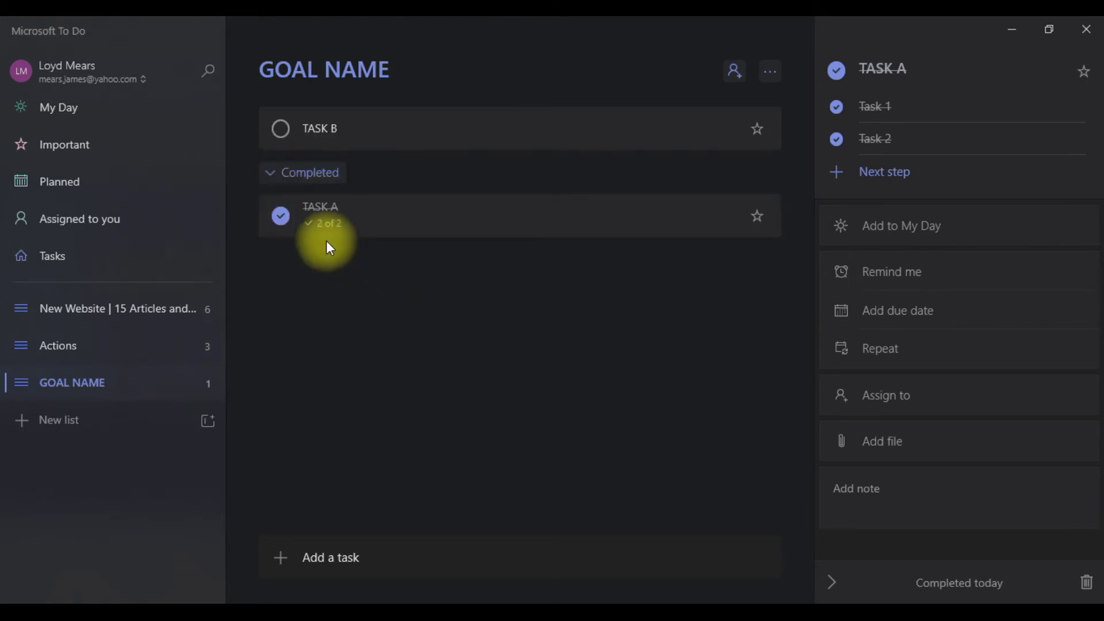
Reactivate TASK A, uncheck its Task 2 step, star it as important, and add it to My Day
{"action": "left_click", "coordinate": [287, 220]}
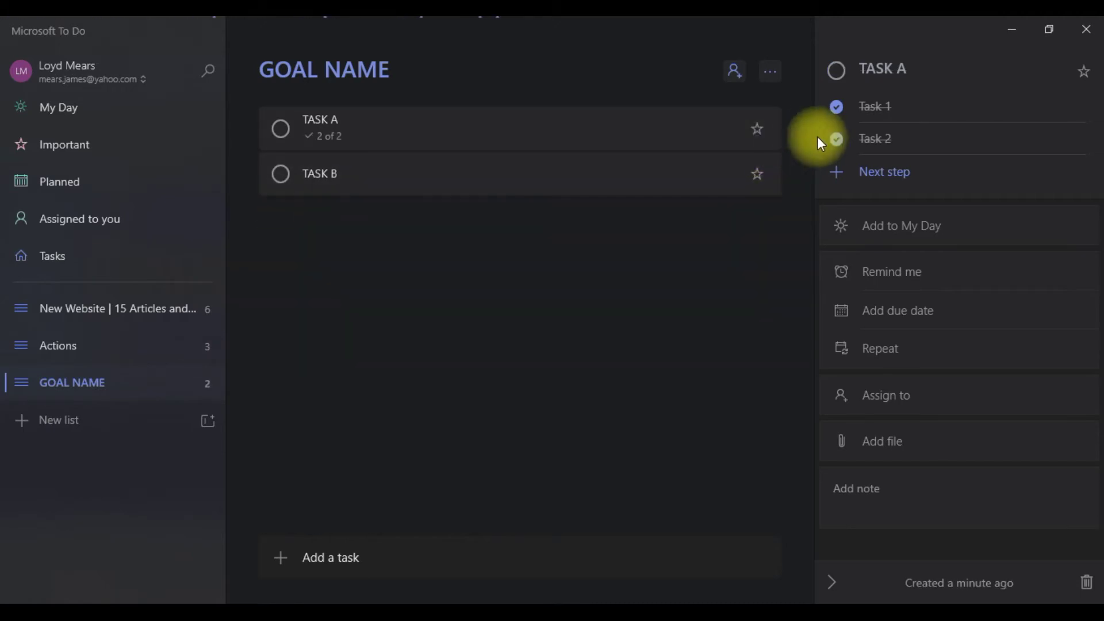
{"action": "left_click", "coordinate": [834, 139]}
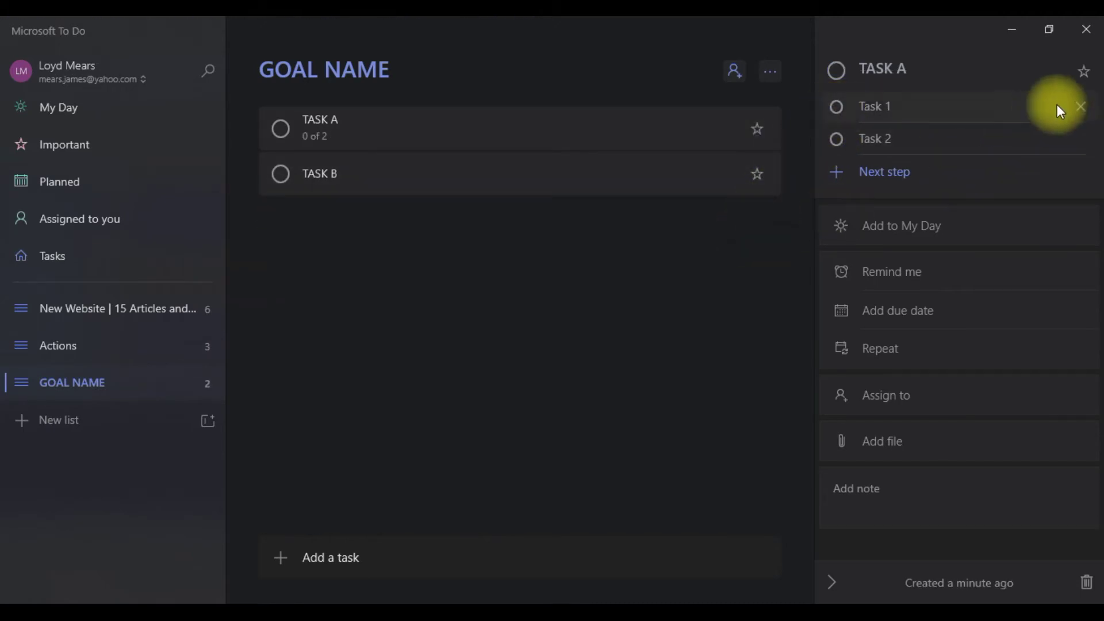
{"action": "left_click", "coordinate": [1084, 74]}
{"action": "left_click", "coordinate": [1084, 72]}
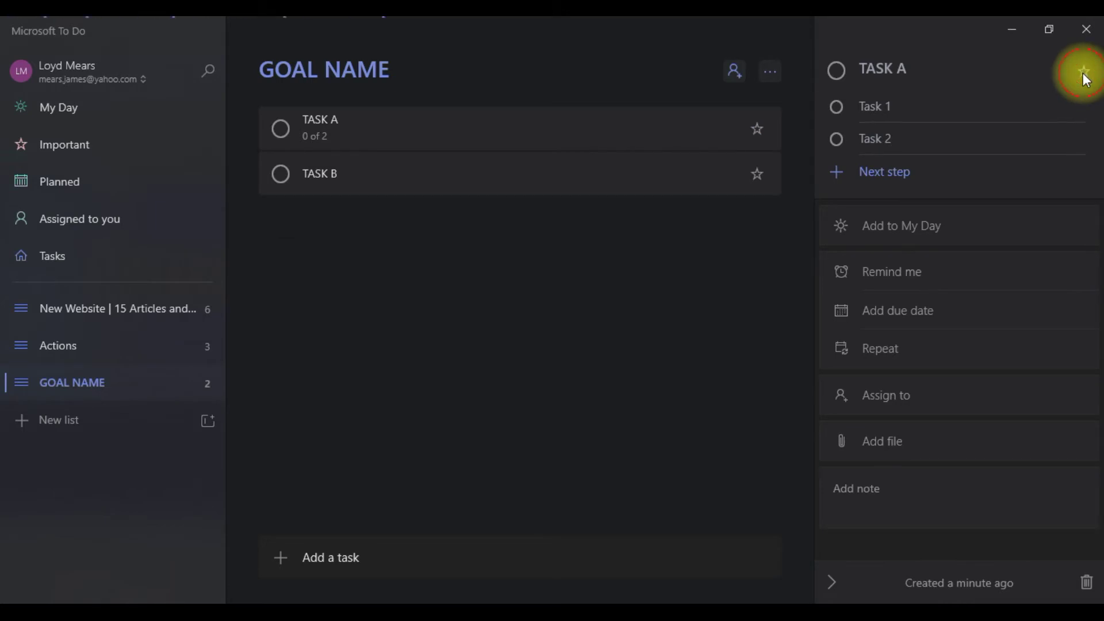
{"action": "left_click", "coordinate": [755, 129]}
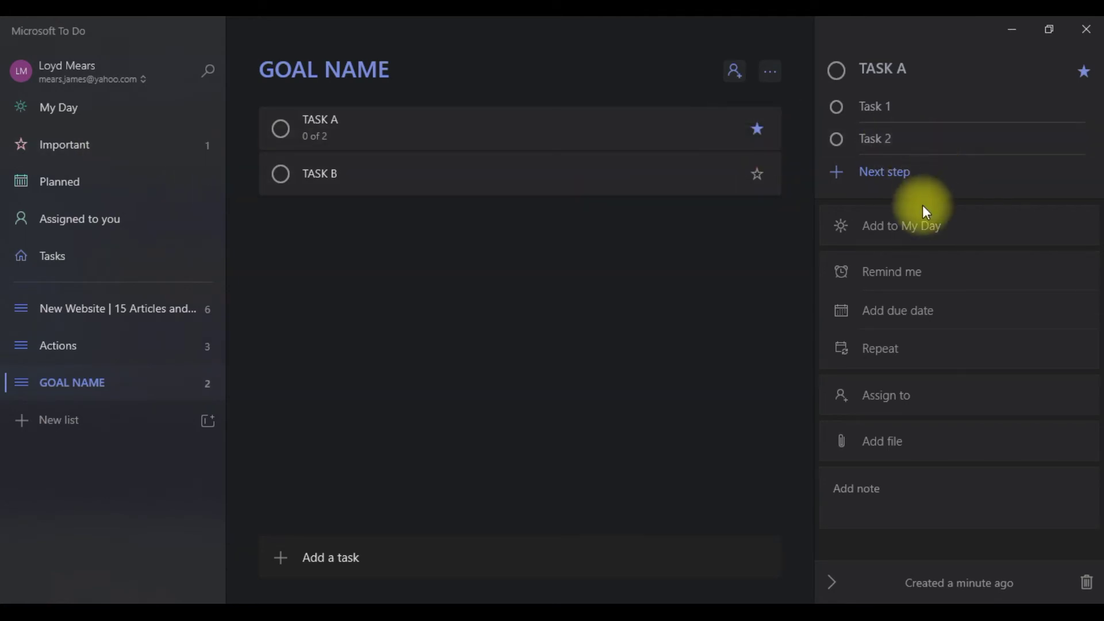
{"action": "left_click", "coordinate": [925, 234]}
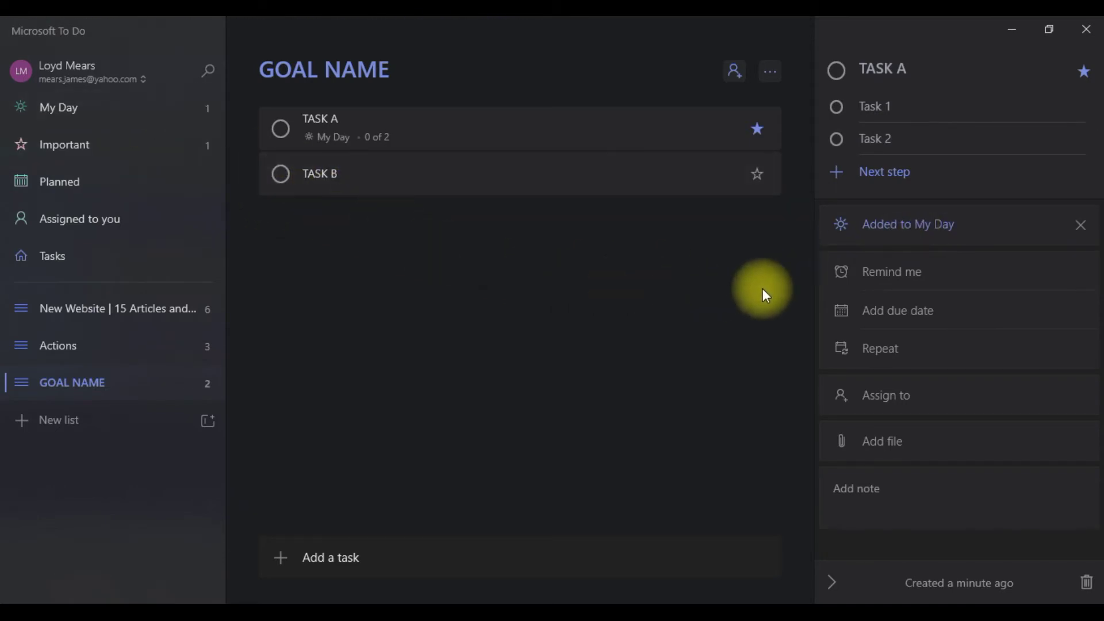
Set TASK A's reminder for tomorrow at 9:00 AM, leaving Repeat unset
{"action": "left_click", "coordinate": [942, 275]}
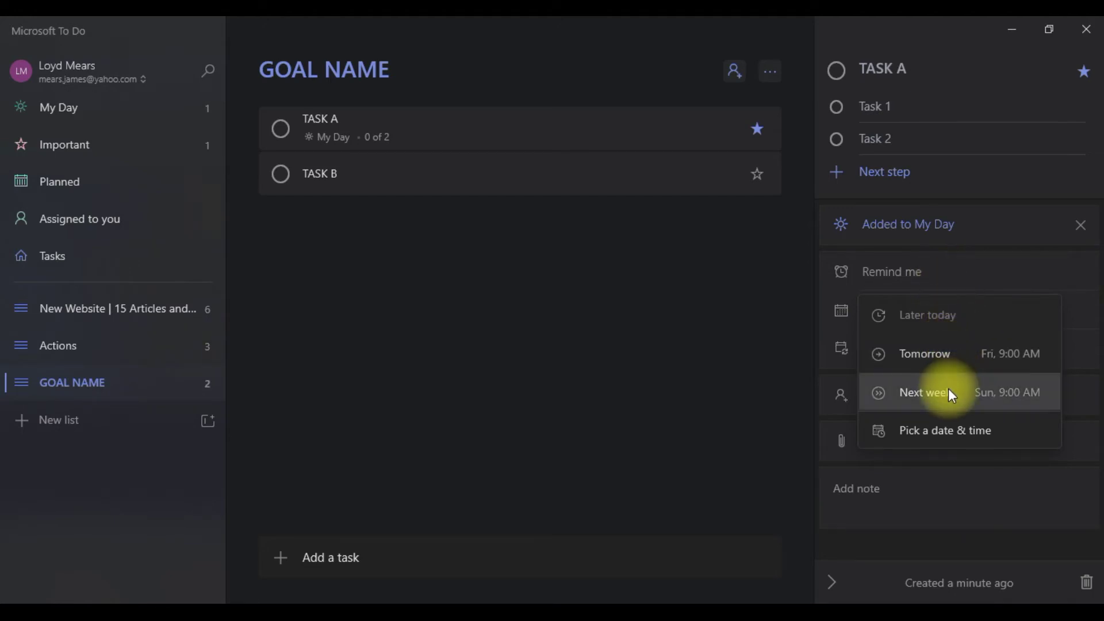
{"action": "left_click", "coordinate": [936, 360]}
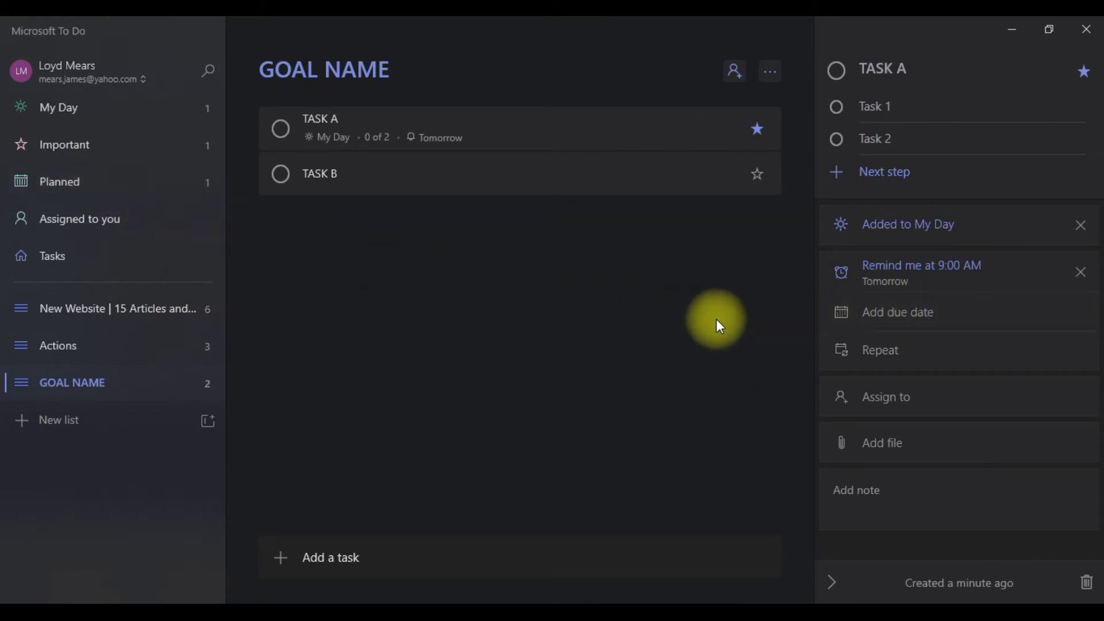
{"action": "left_click", "coordinate": [891, 352]}
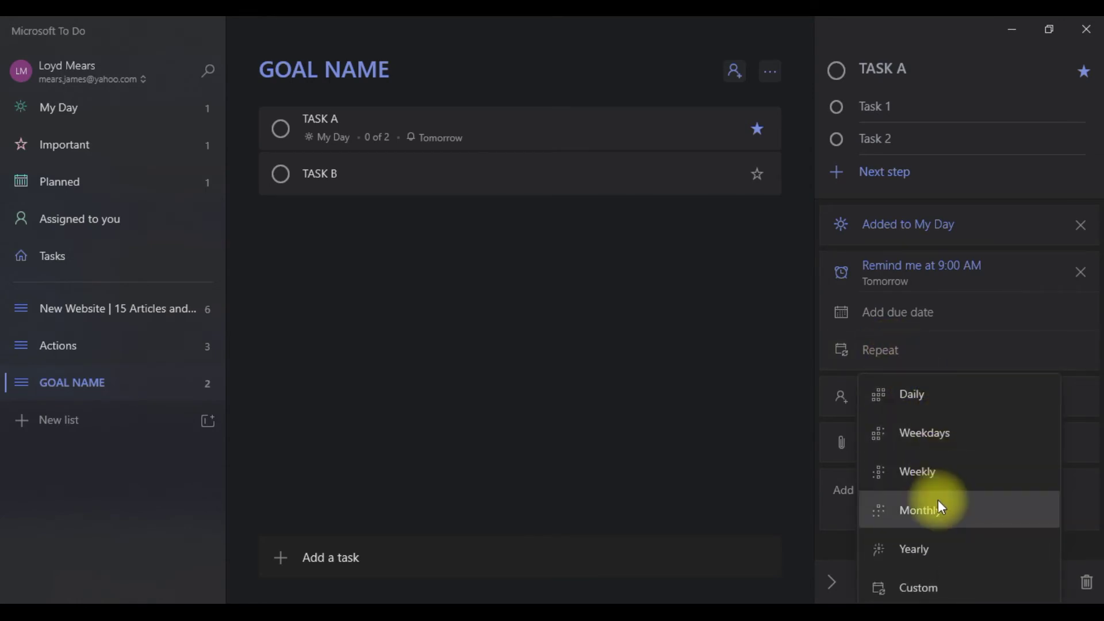
{"action": "left_click", "coordinate": [915, 353]}
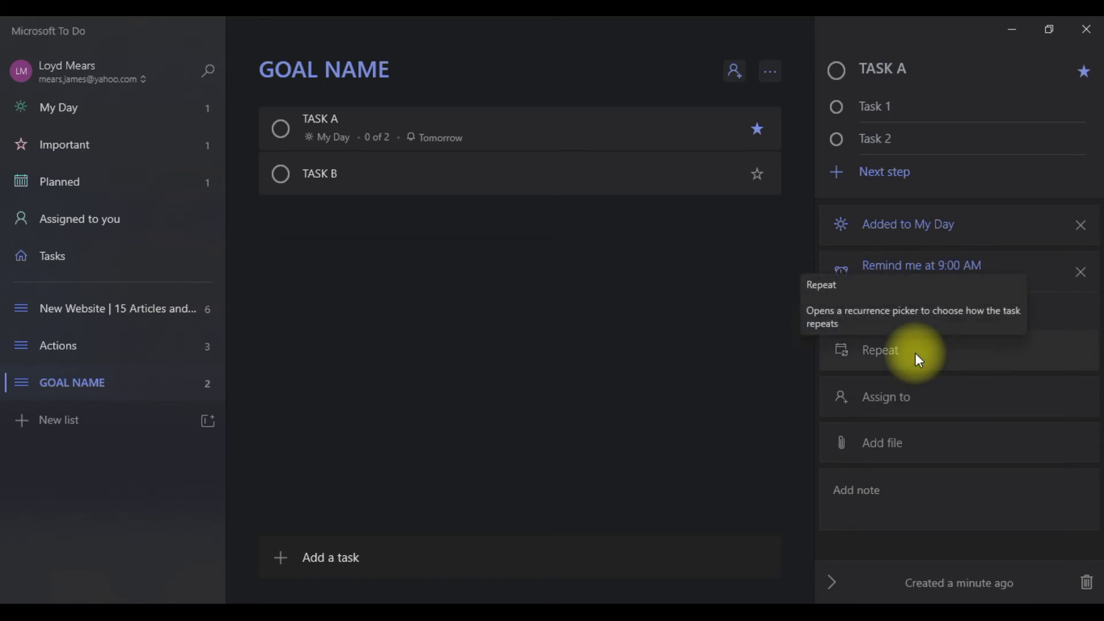
Dismiss Assign to and Add file without changes, start a note, then delete TASK A
{"action": "left_click", "coordinate": [913, 400]}
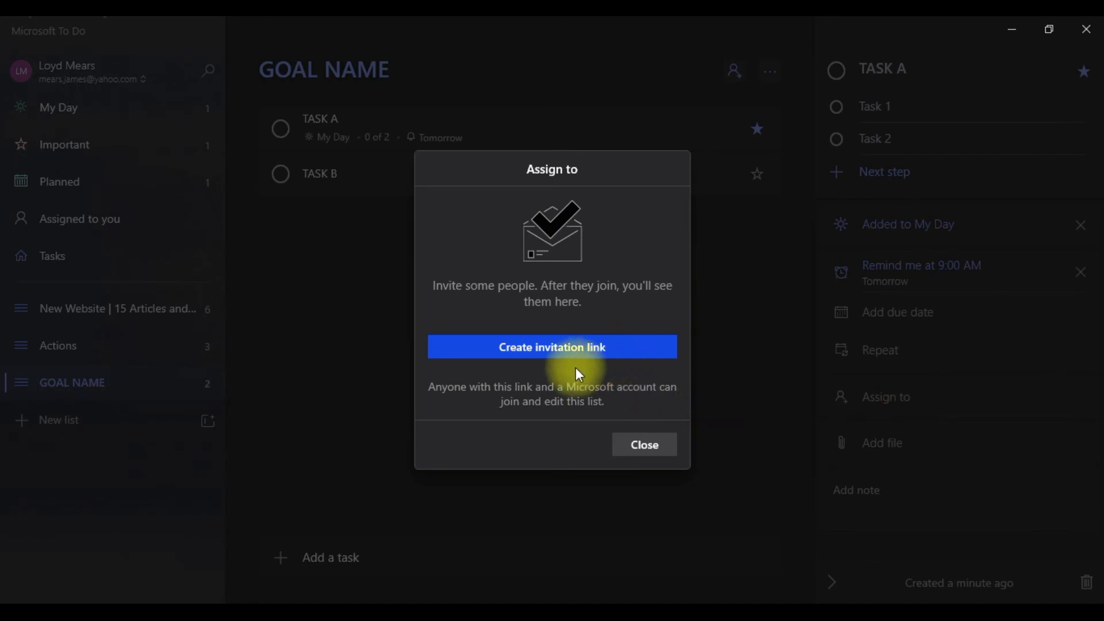
{"action": "left_click", "coordinate": [645, 445]}
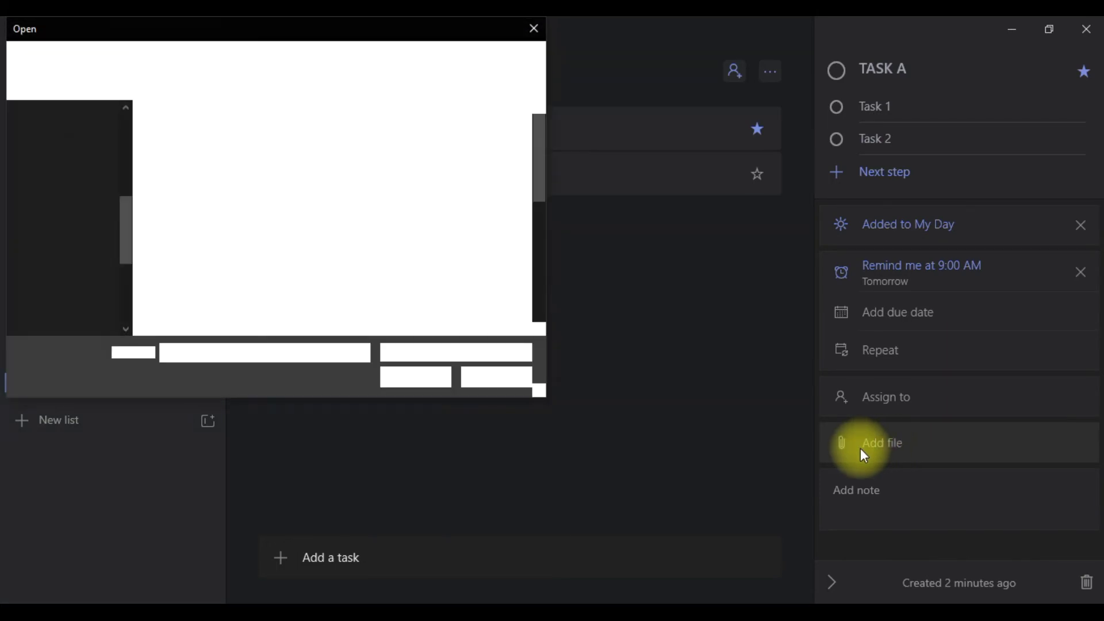
{"action": "left_click", "coordinate": [495, 376]}
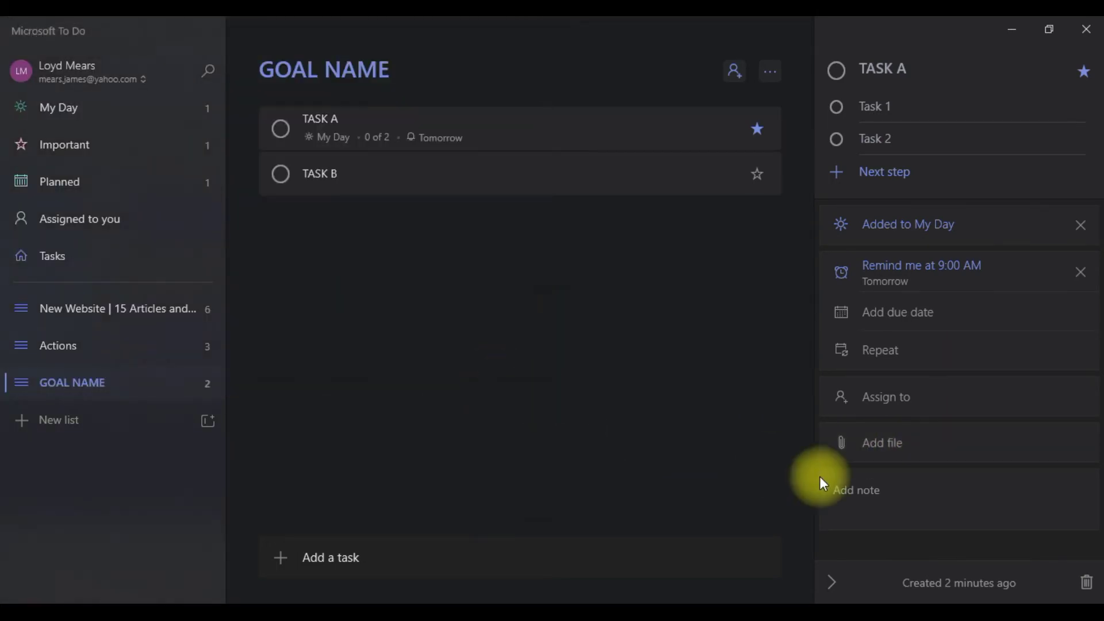
{"action": "left_click", "coordinate": [884, 488]}
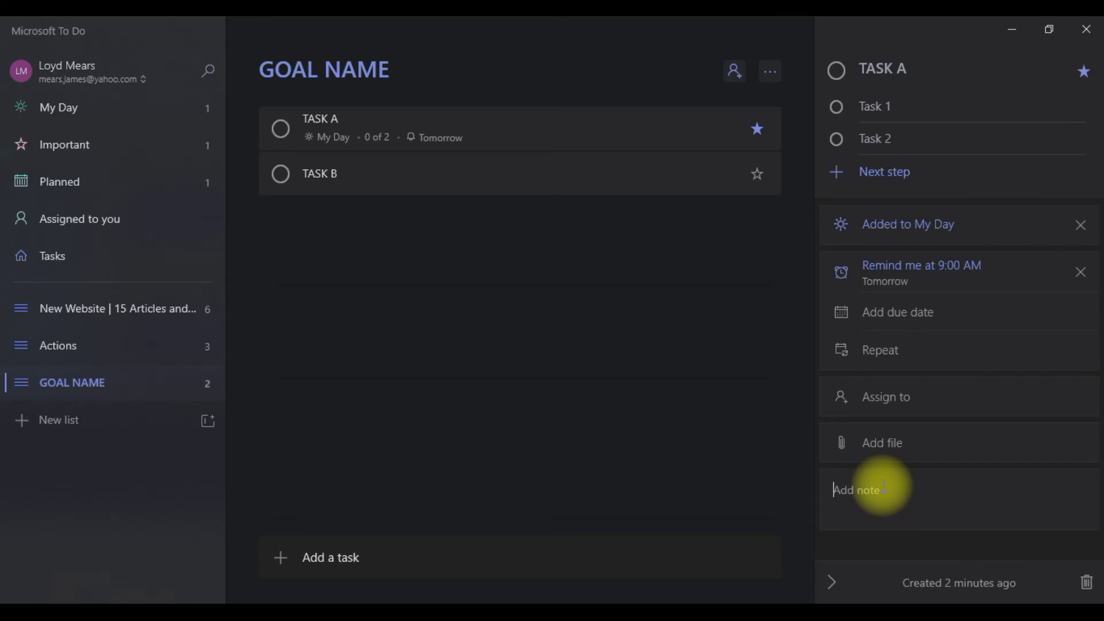
{"action": "left_click", "coordinate": [1089, 586]}
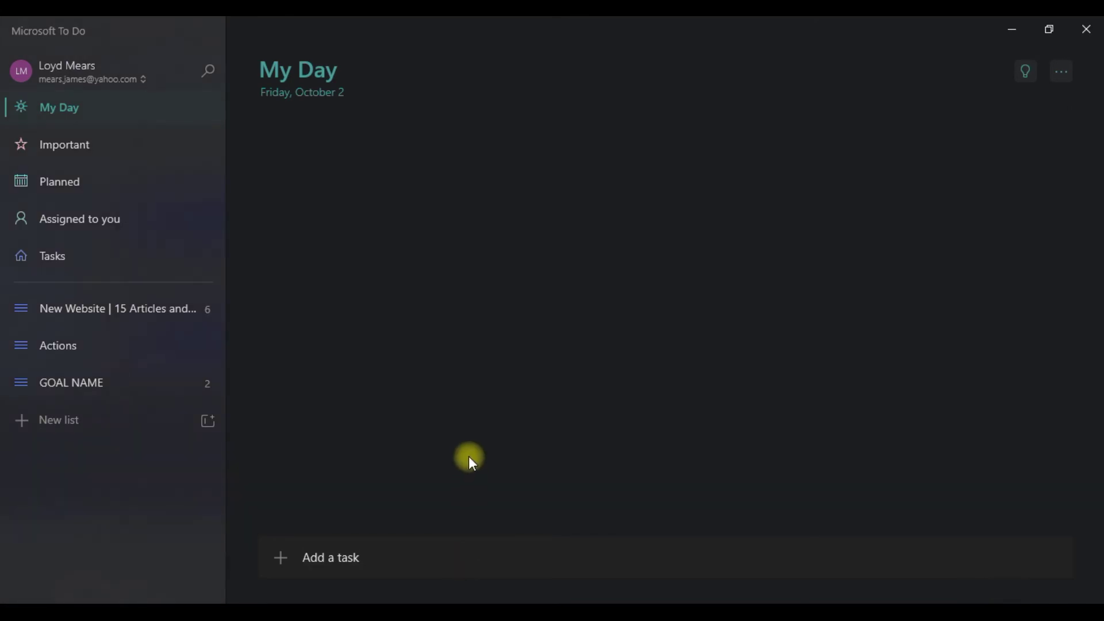
{"action": "left_click", "coordinate": [116, 312]}
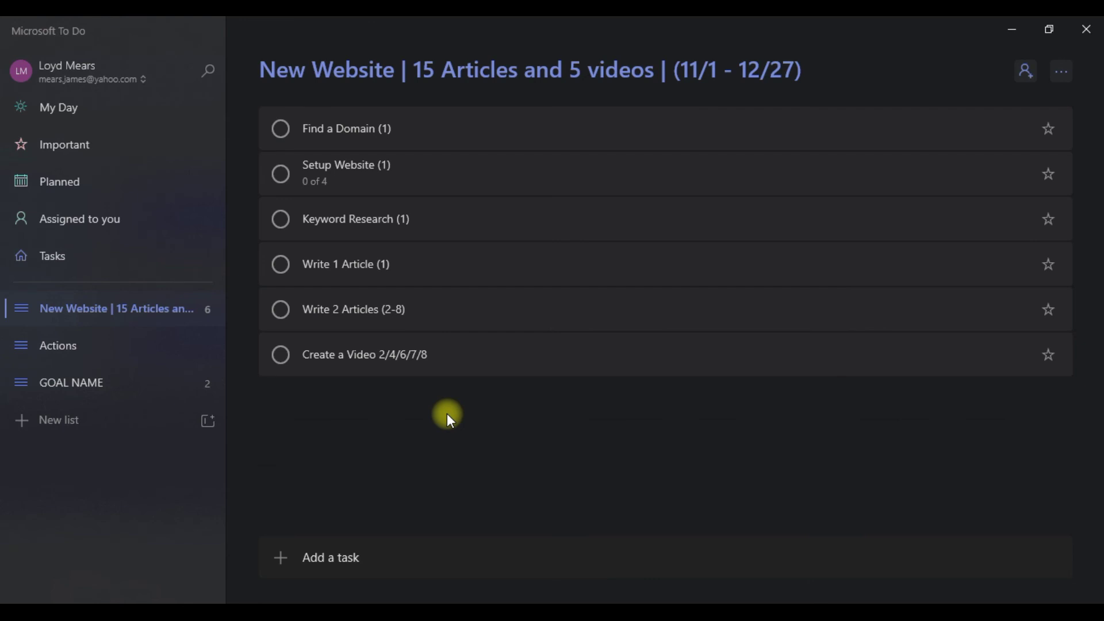
Return to My Day and add the suggested task Find a Domain (1) from New Website
{"action": "left_click", "coordinate": [96, 114]}
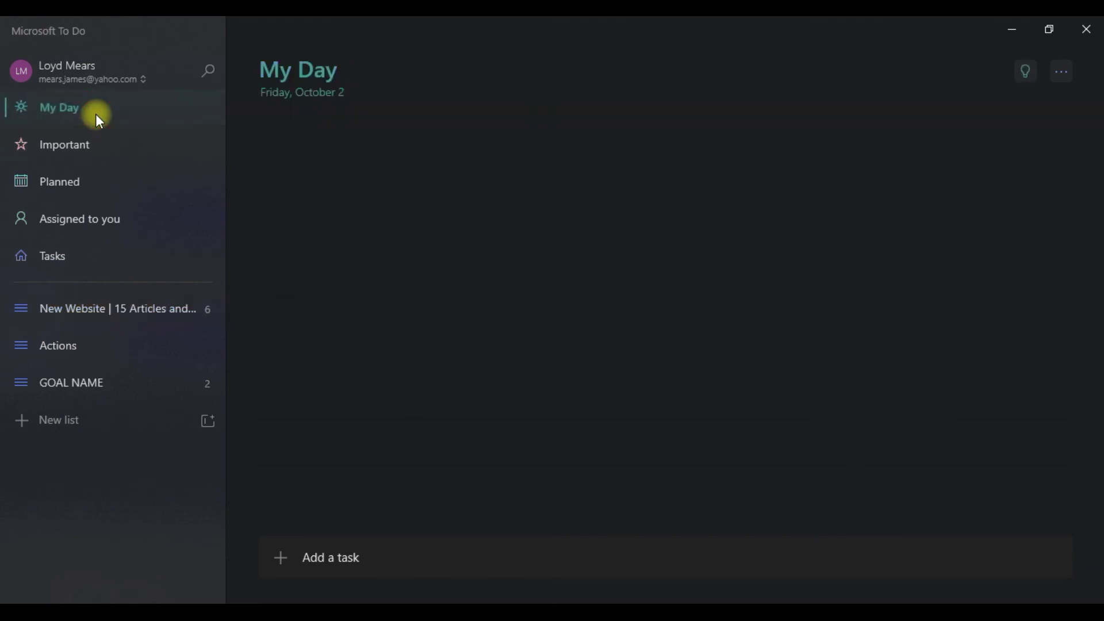
{"action": "left_click", "coordinate": [1026, 73]}
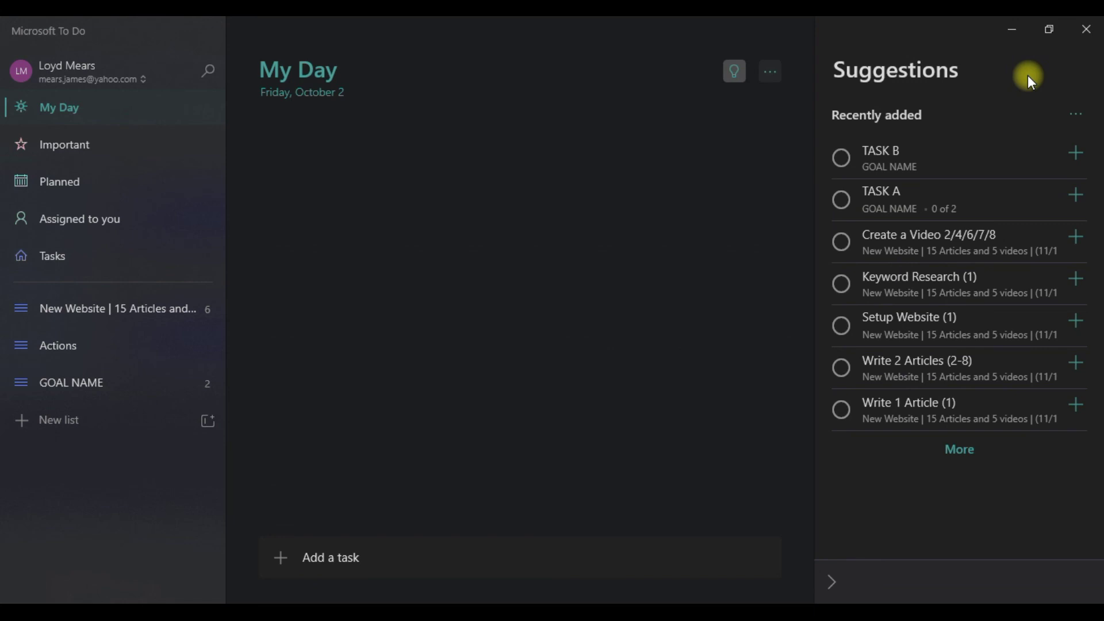
{"action": "left_click", "coordinate": [963, 451]}
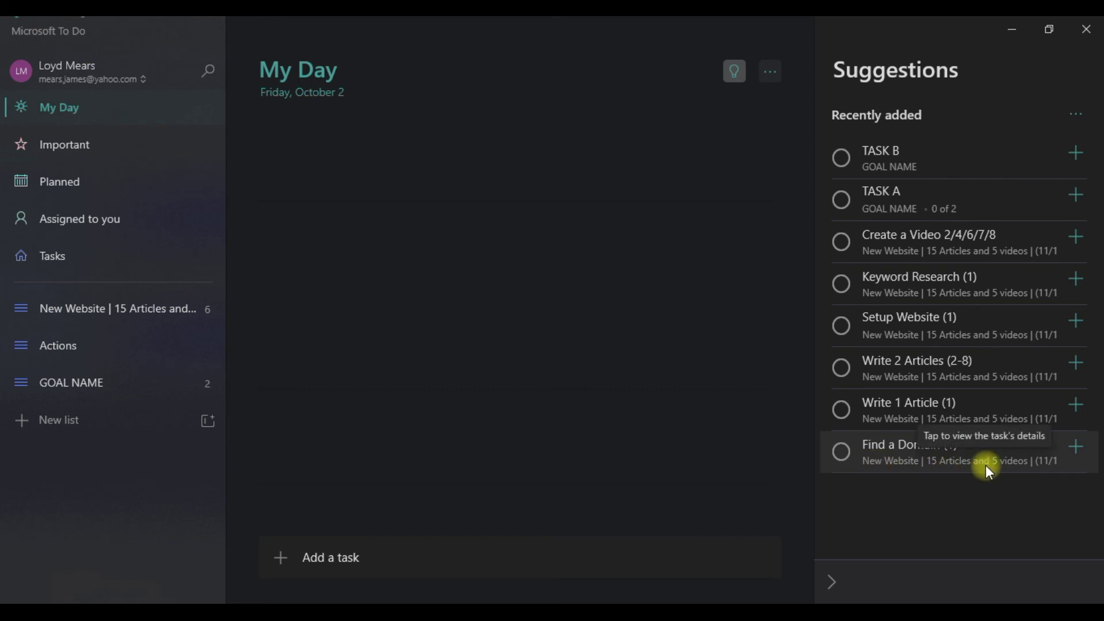
{"action": "left_click", "coordinate": [1077, 447]}
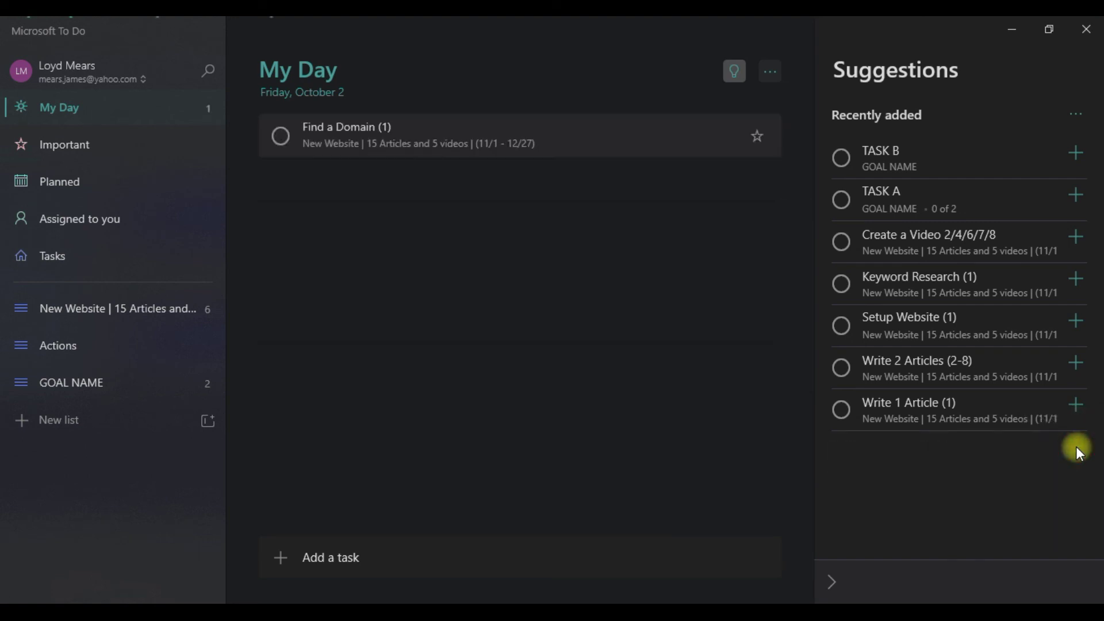
Add the Setup Website (1) suggestion to My Day, leave Write 2 Articles unchanged, and close suggestions
{"action": "left_click", "coordinate": [965, 327]}
{"action": "right_click", "coordinate": [966, 328]}
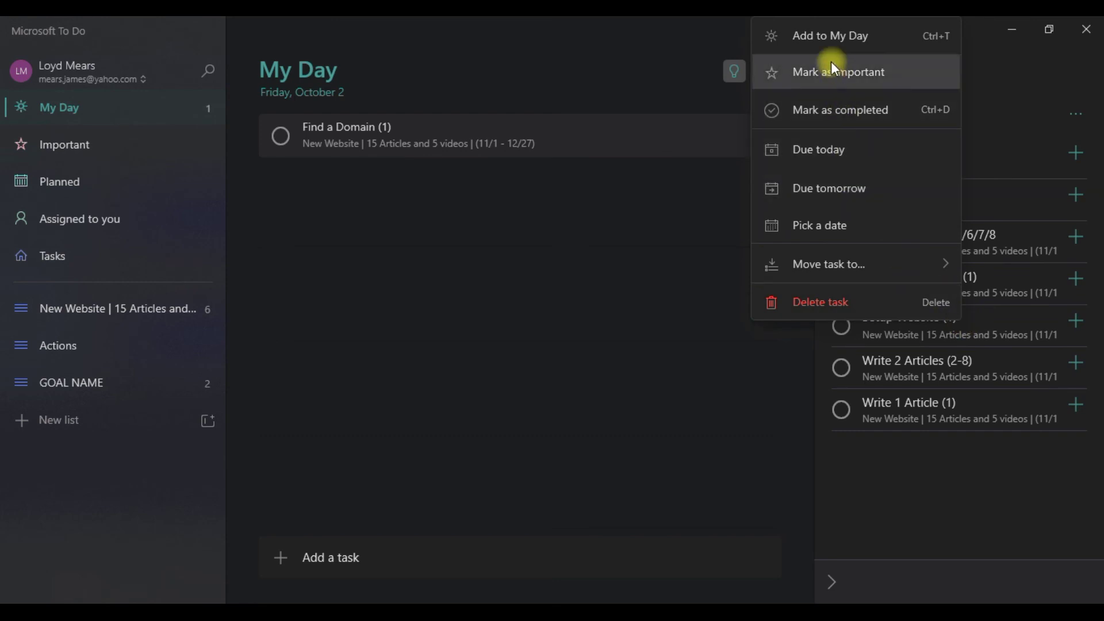
{"action": "left_click", "coordinate": [824, 38]}
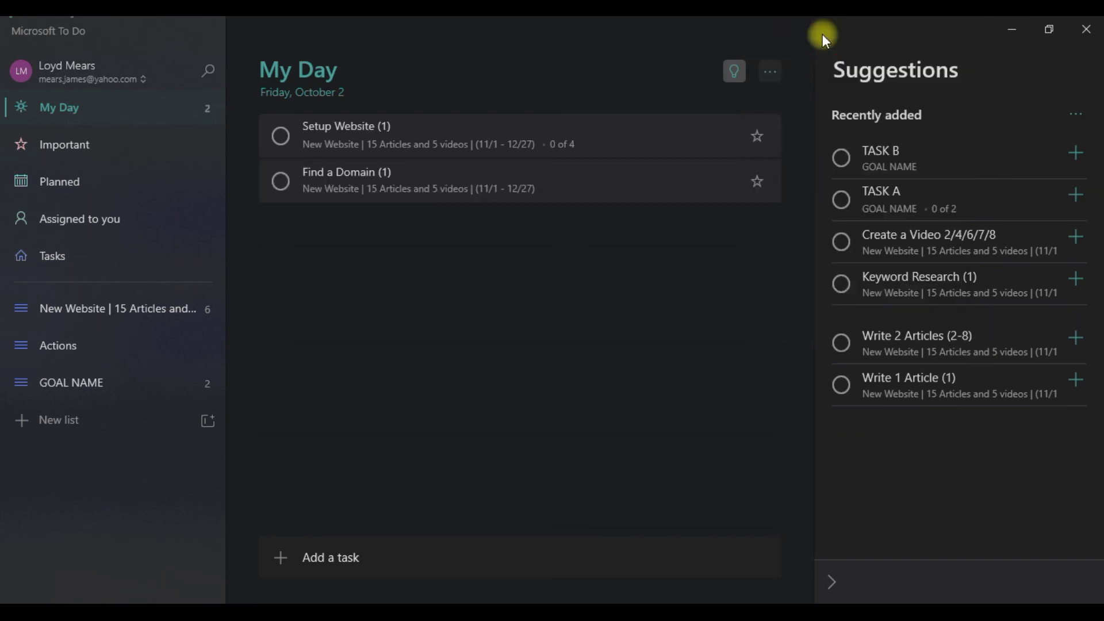
{"action": "right_click", "coordinate": [918, 326]}
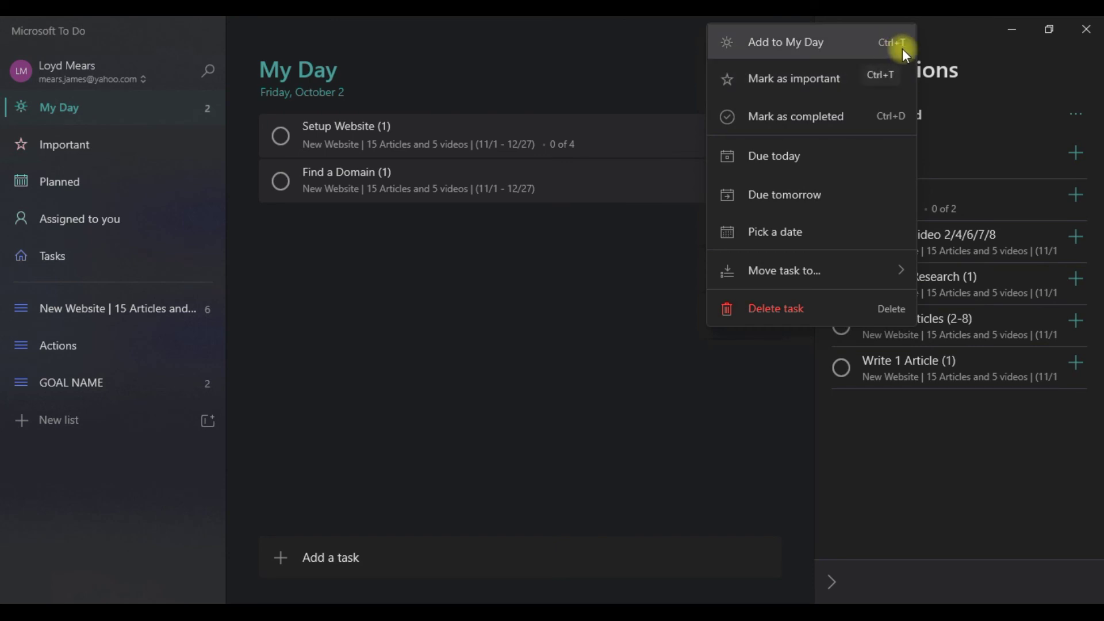
{"action": "left_click", "coordinate": [996, 84]}
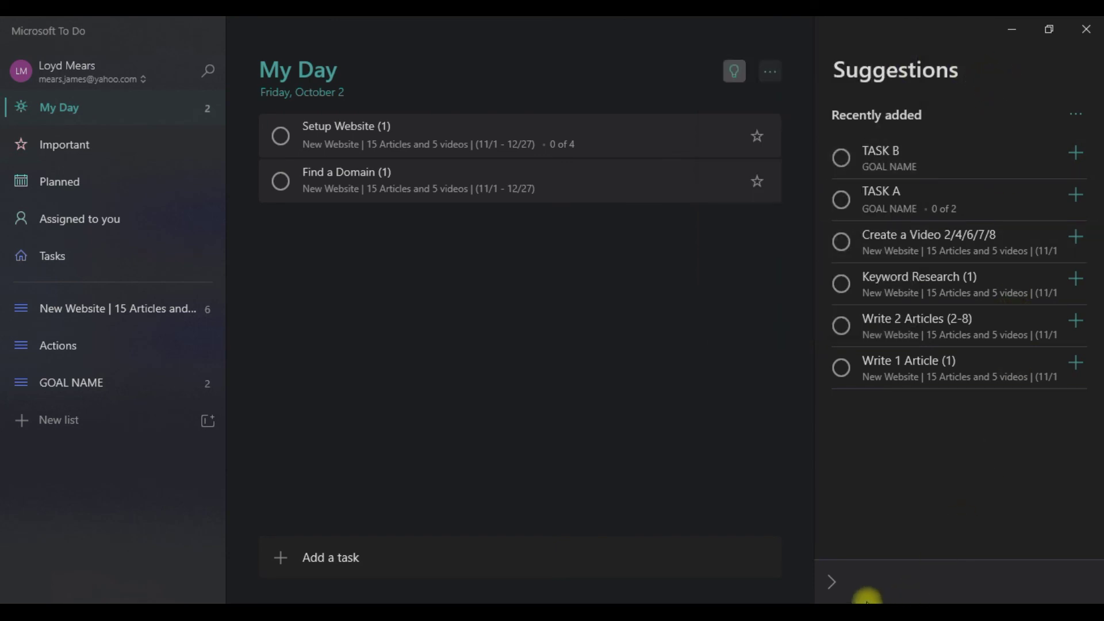
{"action": "left_click", "coordinate": [833, 589]}
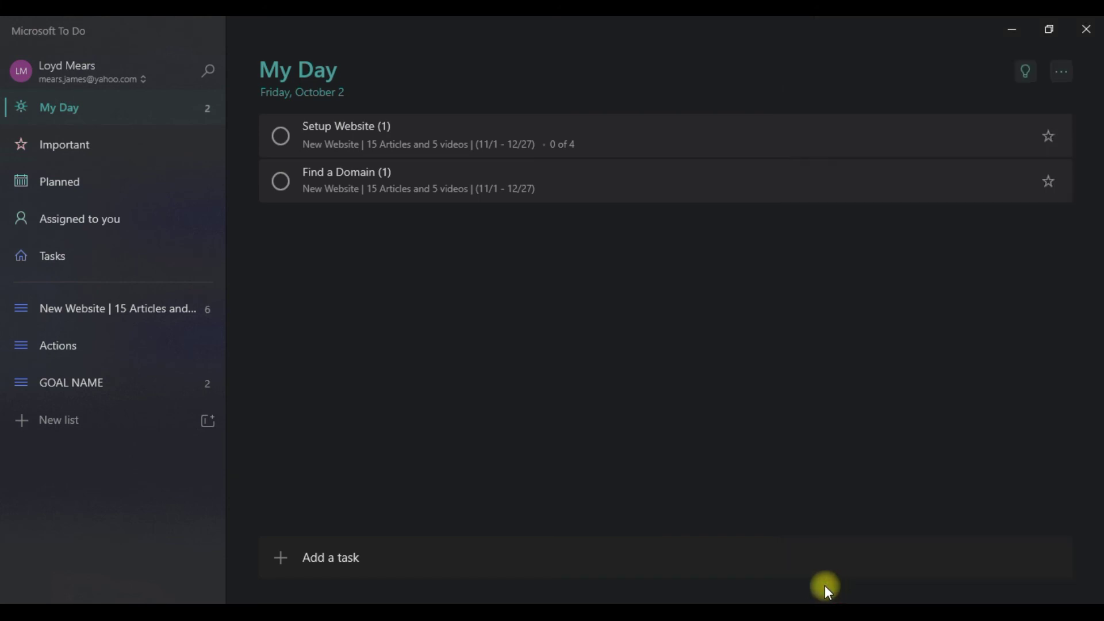